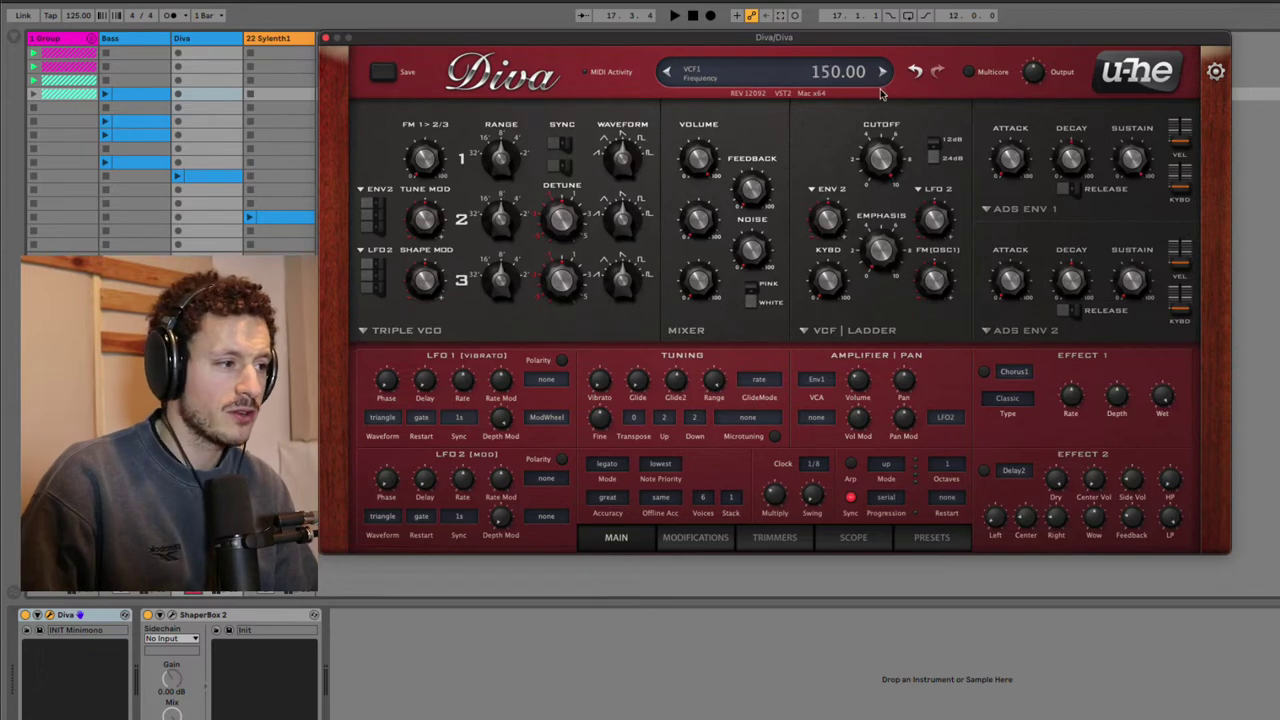
Lower the filter cutoff and raise the VCF ENV 2 modulation amount to about 90.
{"action": "left_click", "coordinate": [934, 541]}
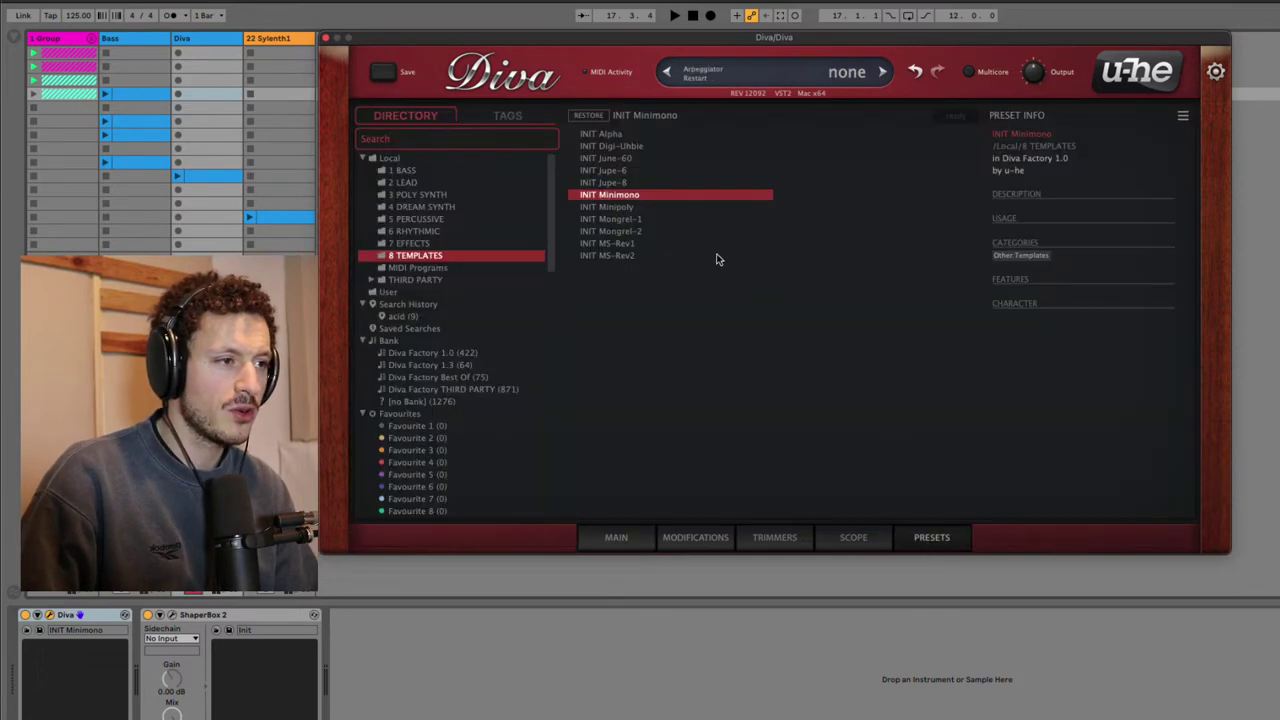
{"action": "left_click", "coordinate": [616, 540]}
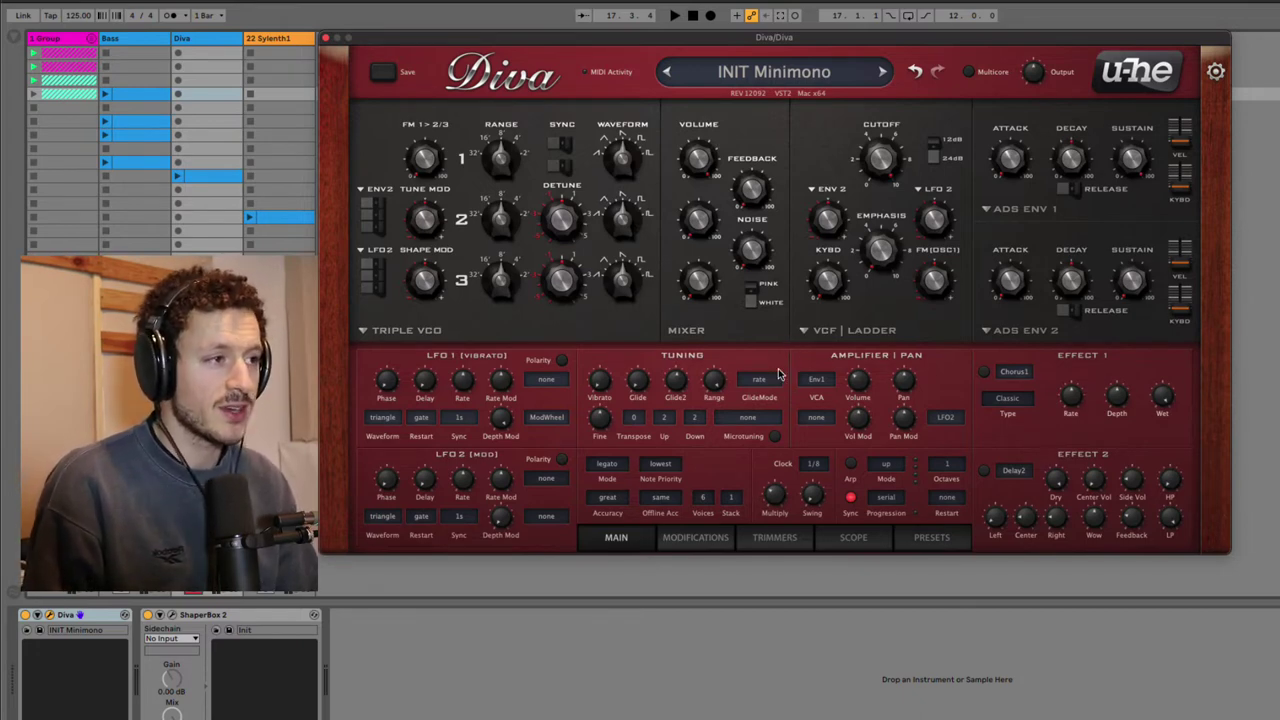
{"action": "mouse_move", "coordinate": [778, 375]}
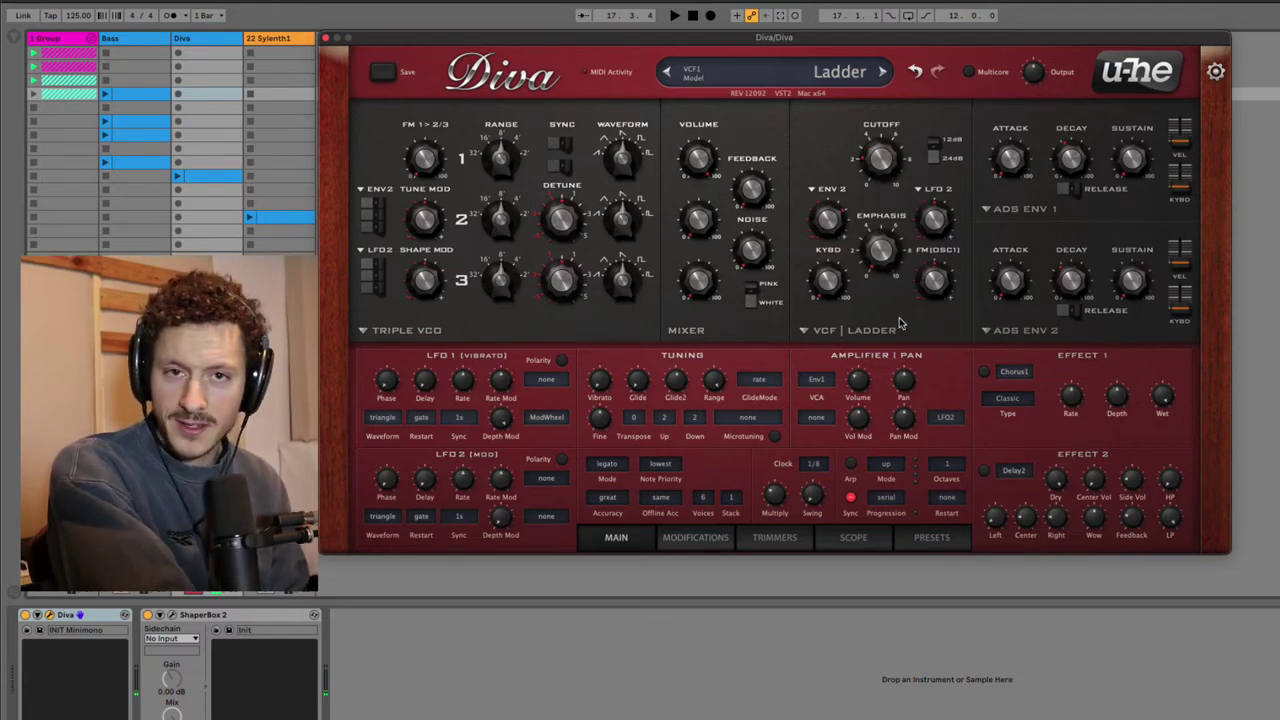
{"action": "mouse_move", "coordinate": [826, 222]}
{"action": "left_mouse_down"}
{"action": "mouse_move", "coordinate": [820, 210]}
{"action": "mouse_move", "coordinate": [822, 227]}
{"action": "left_mouse_up"}
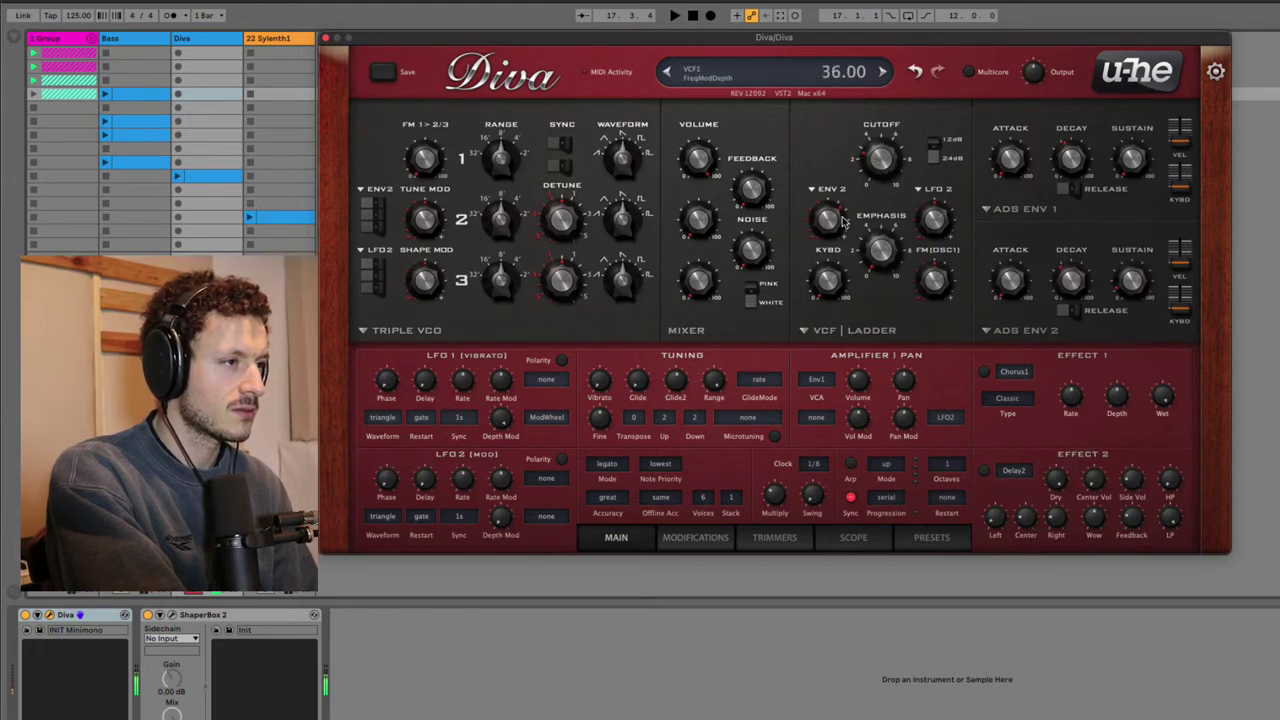
{"action": "left_click_drag", "start_coordinate": [838, 228], "coordinate": [838, 236]}
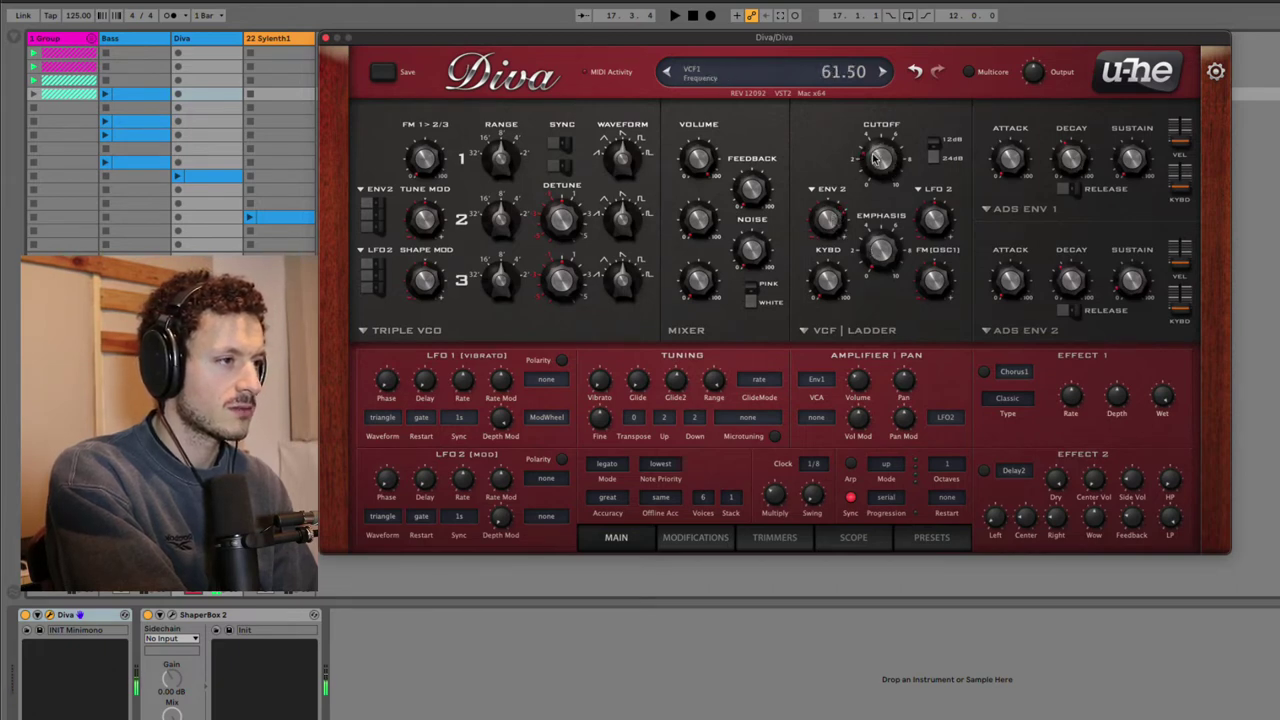
{"action": "left_click_drag", "start_coordinate": [877, 158], "coordinate": [877, 180]}
{"action": "left_click_drag", "start_coordinate": [836, 226], "coordinate": [830, 207]}
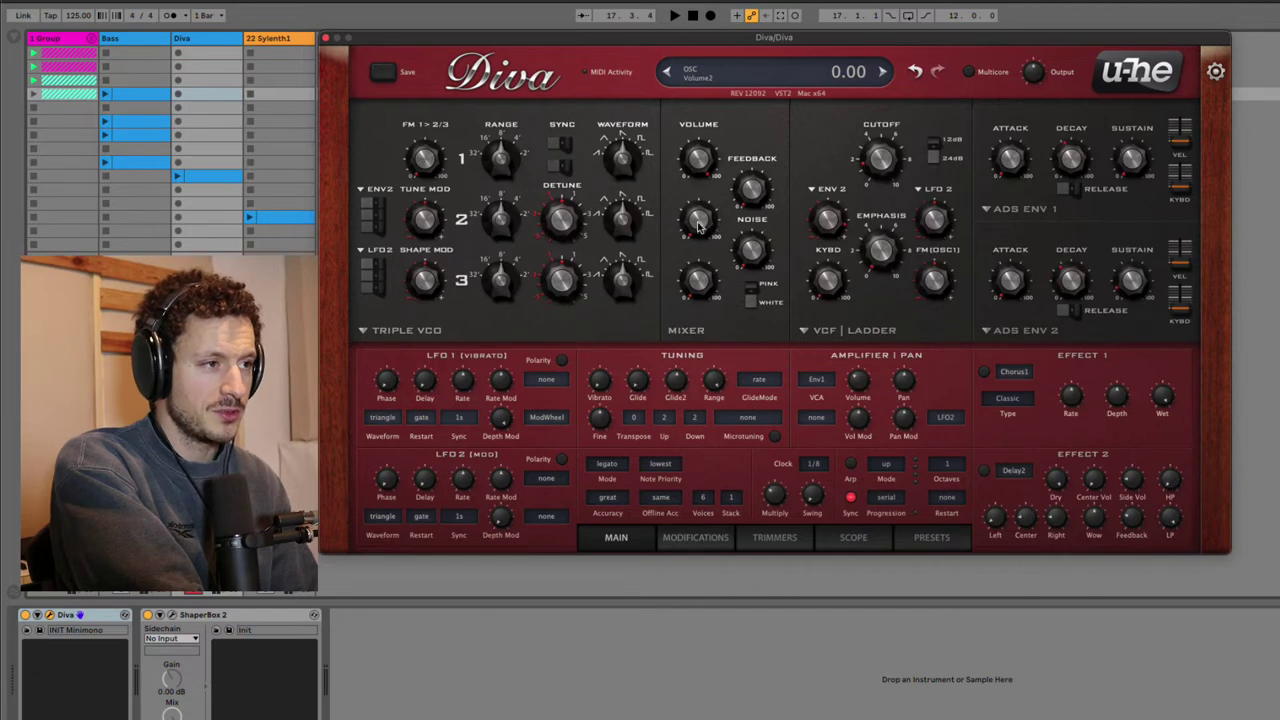
Set oscillator 2 volume to about 75.50 and oscillator 3 volume to 71.50 in the mixer.
{"action": "left_click_drag", "start_coordinate": [700, 220], "coordinate": [711, 111]}
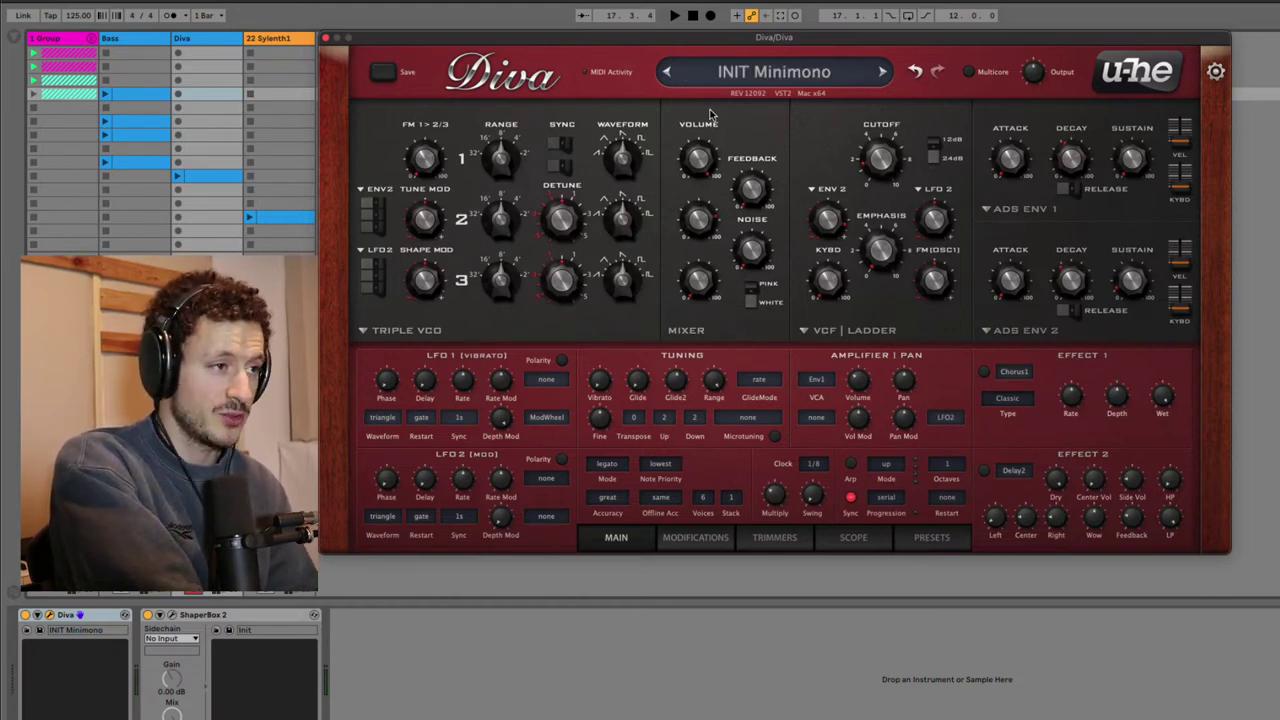
{"action": "left_click_drag", "start_coordinate": [708, 216], "coordinate": [706, 210]}
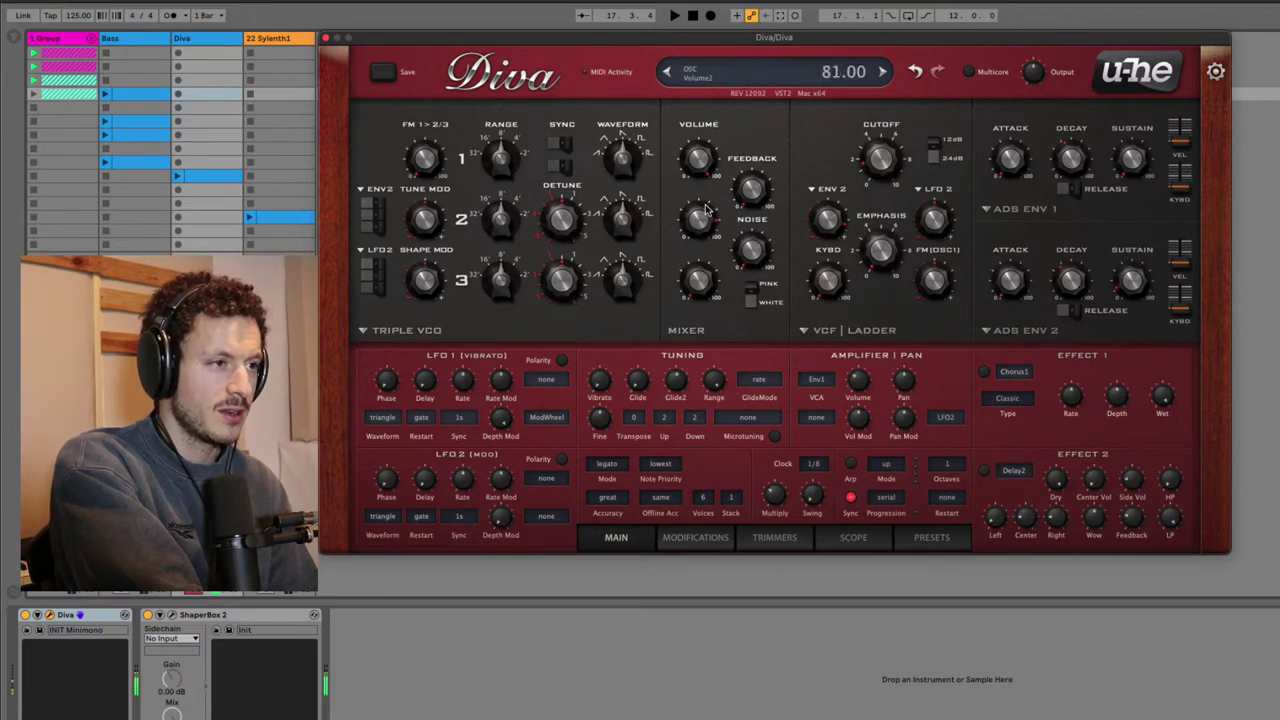
{"action": "left_click_drag", "start_coordinate": [710, 284], "coordinate": [710, 162]}
{"action": "left_click_drag", "start_coordinate": [702, 208], "coordinate": [700, 226]}
{"action": "left_click_drag", "start_coordinate": [702, 282], "coordinate": [701, 298]}
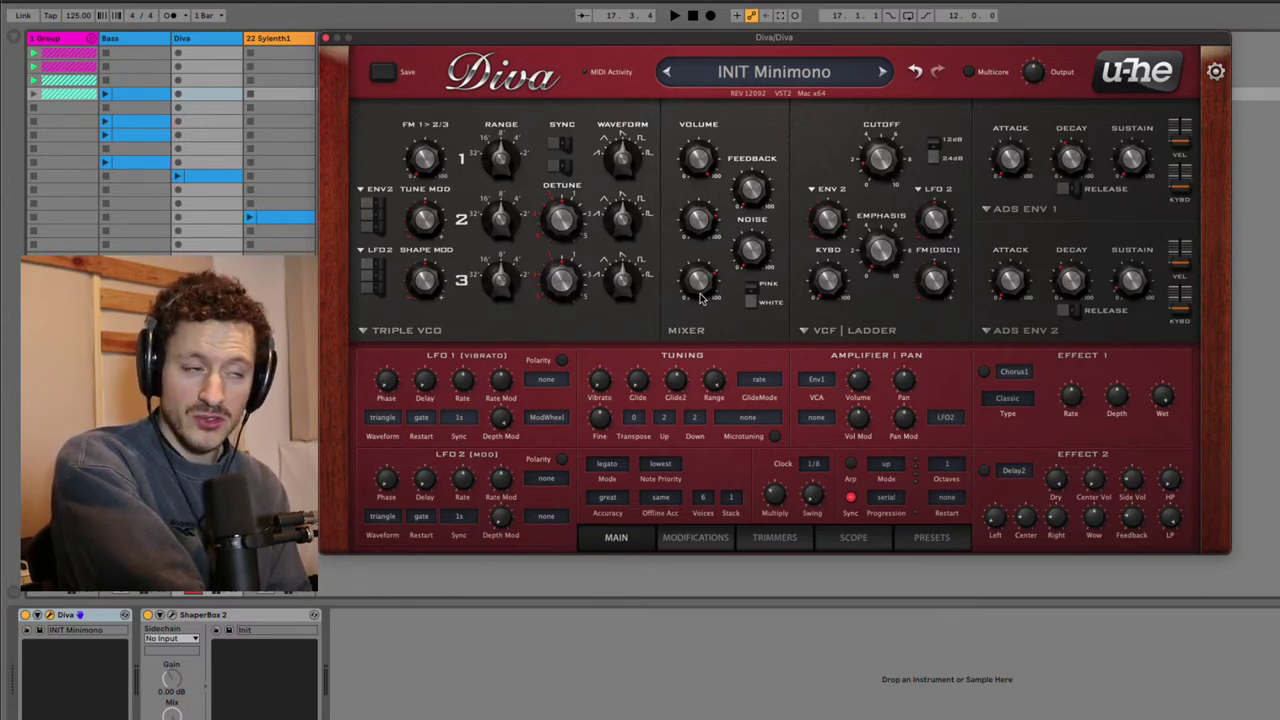
{"action": "mouse_move", "coordinate": [640, 202]}
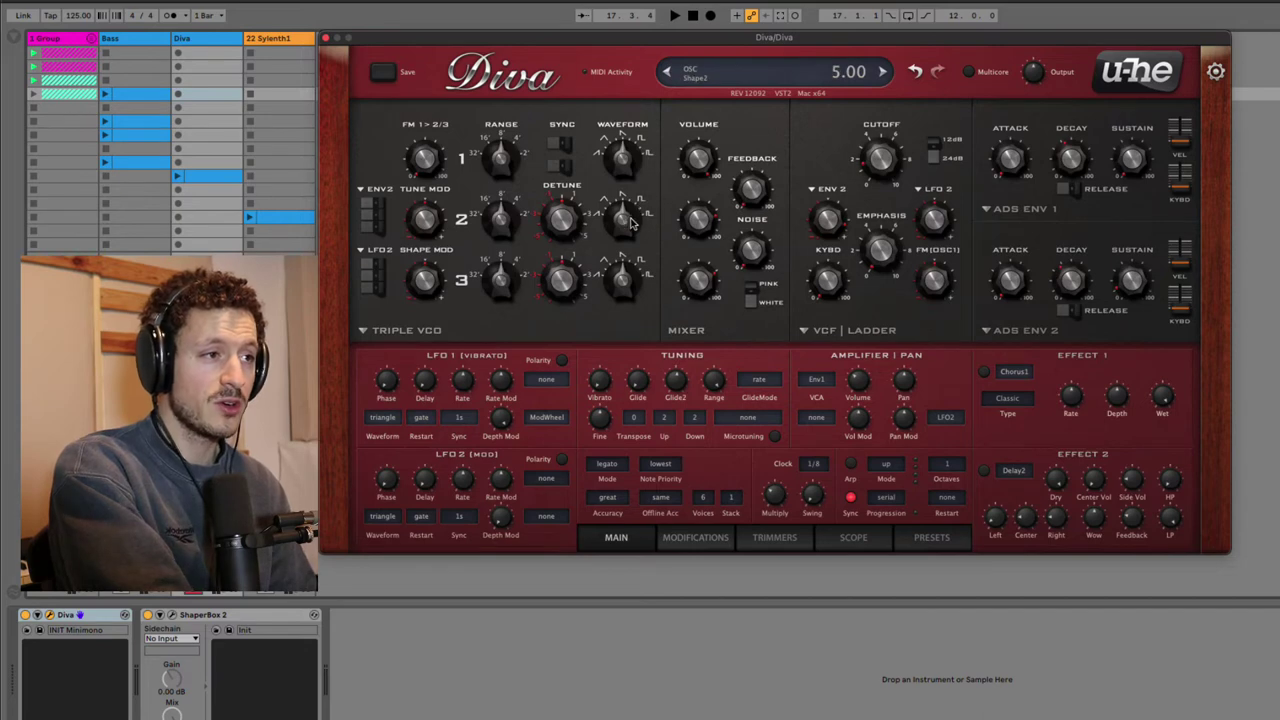
{"action": "mouse_move", "coordinate": [622, 283]}
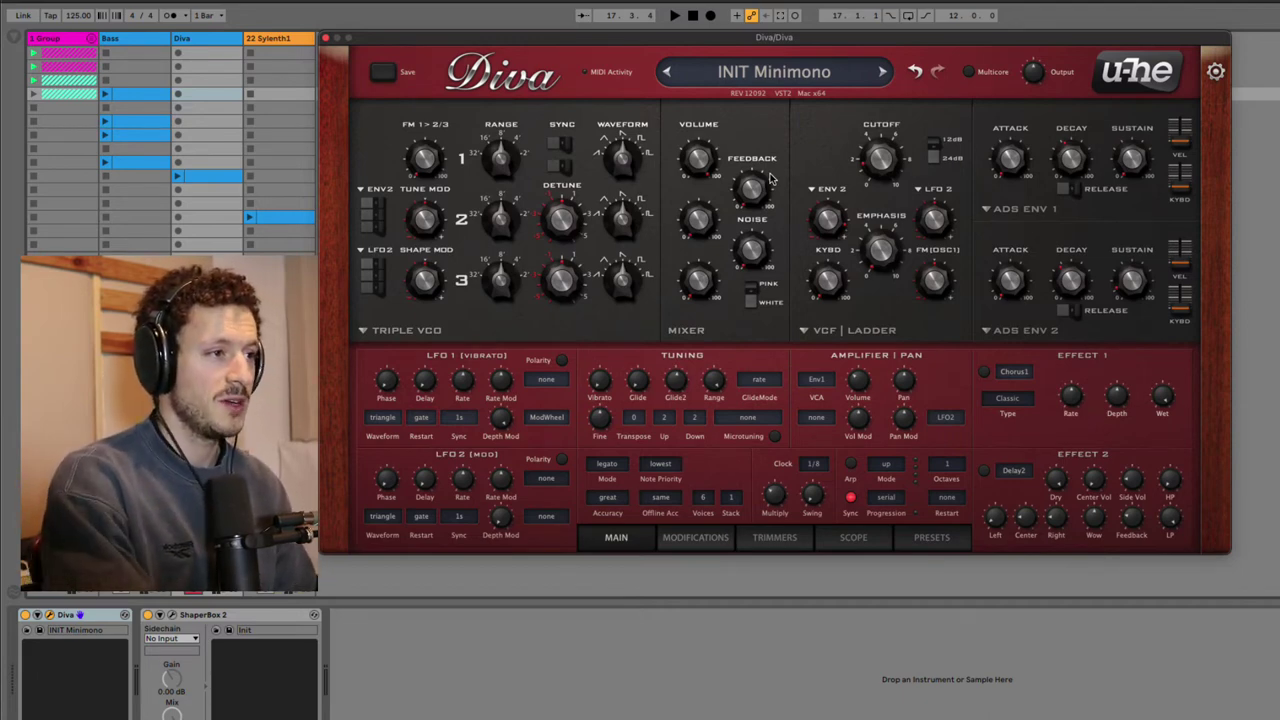
{"action": "mouse_move", "coordinate": [692, 176]}
{"action": "mouse_move", "coordinate": [712, 234]}
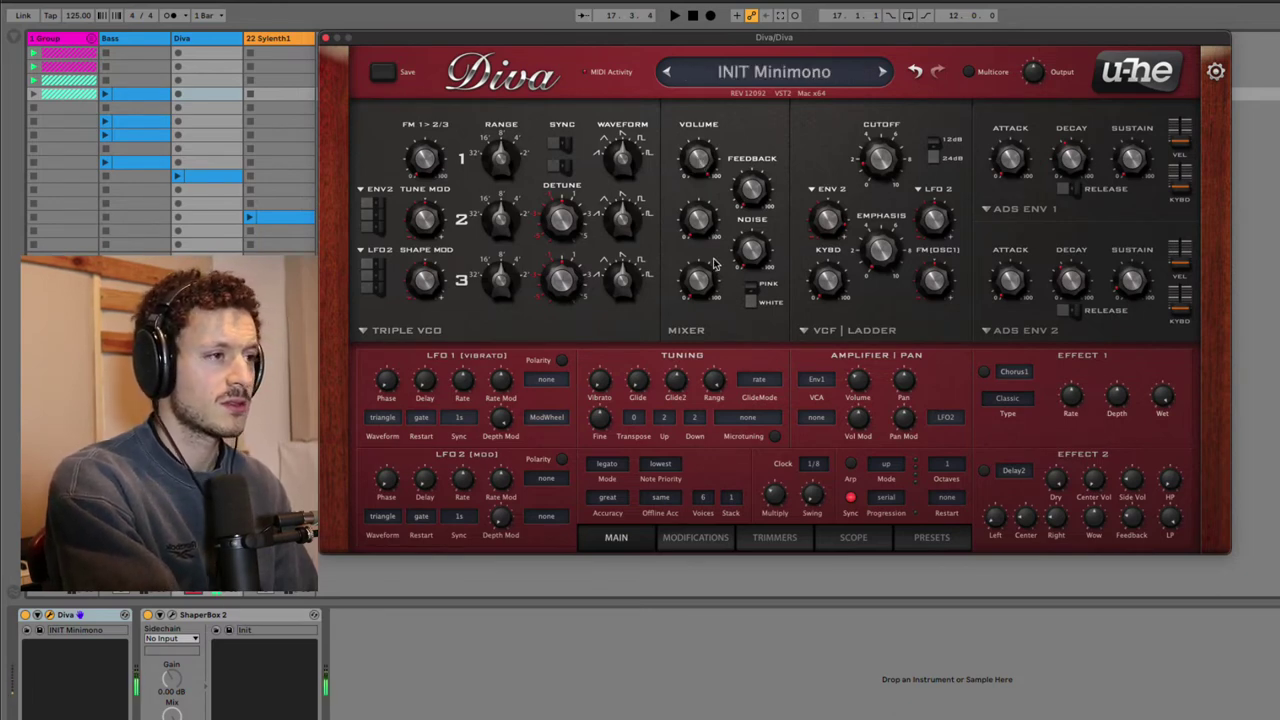
{"action": "mouse_move", "coordinate": [749, 172]}
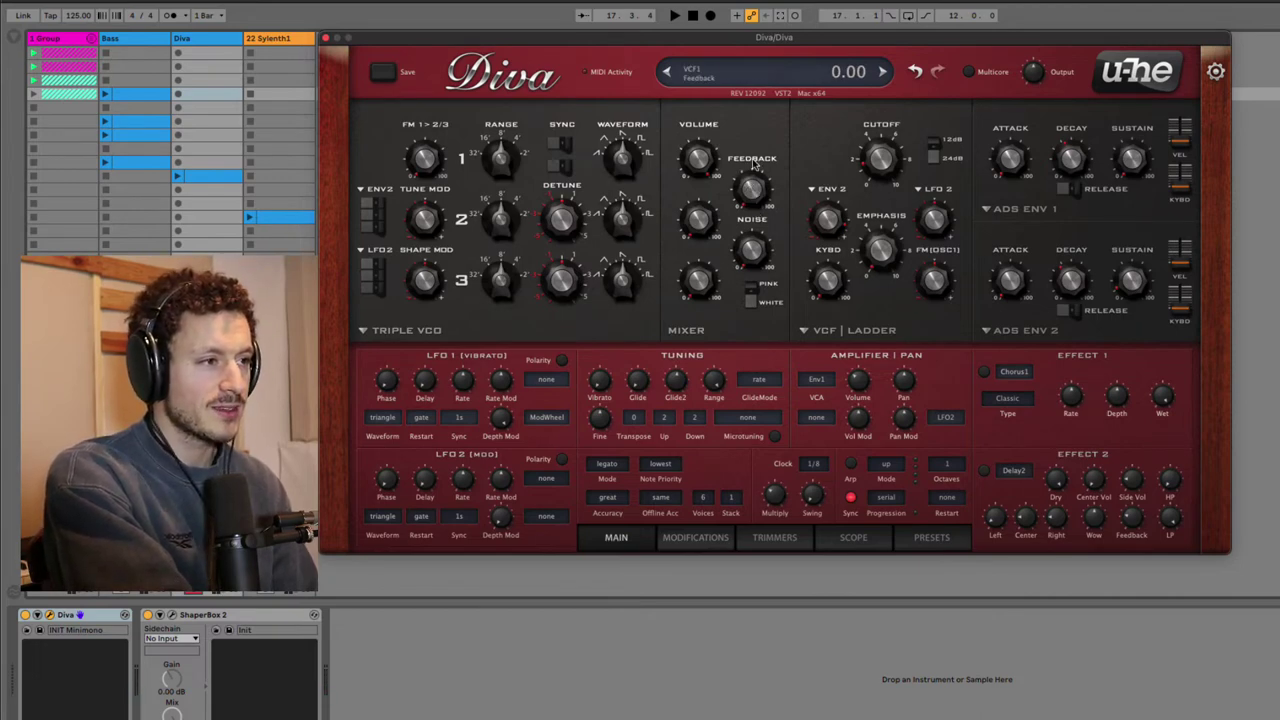
{"action": "mouse_move", "coordinate": [748, 253]}
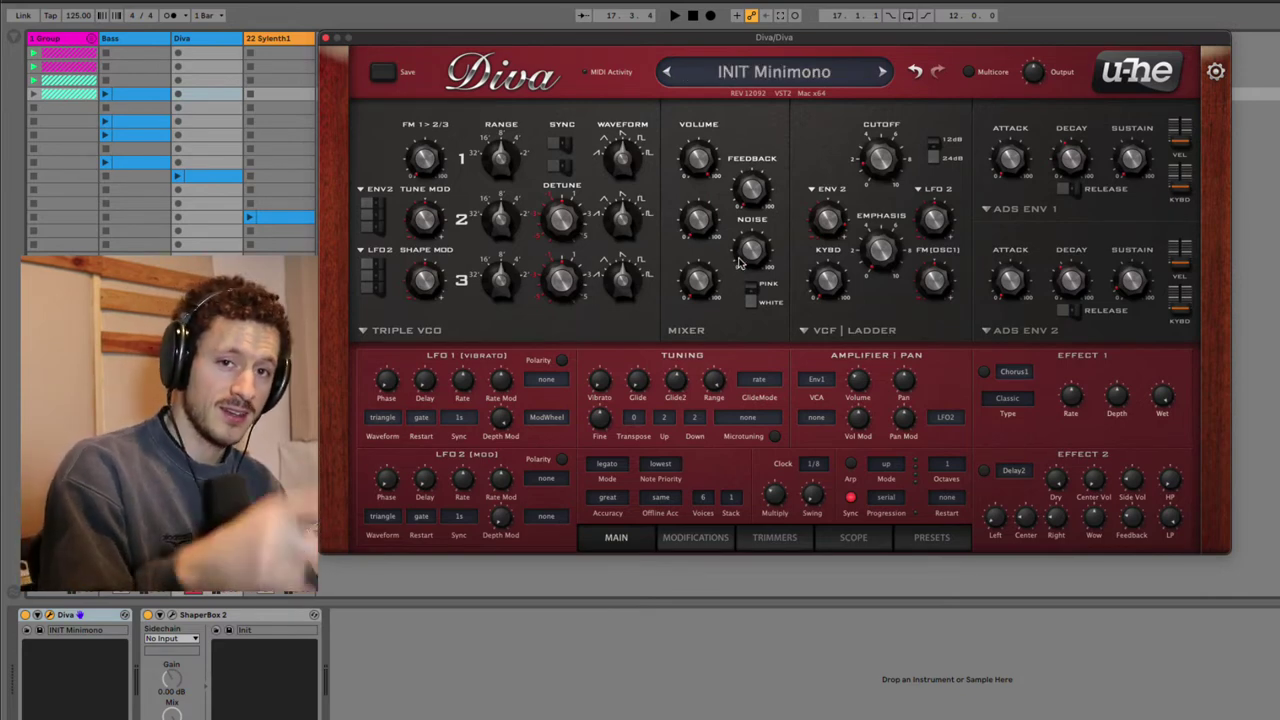
{"action": "mouse_move", "coordinate": [753, 196]}
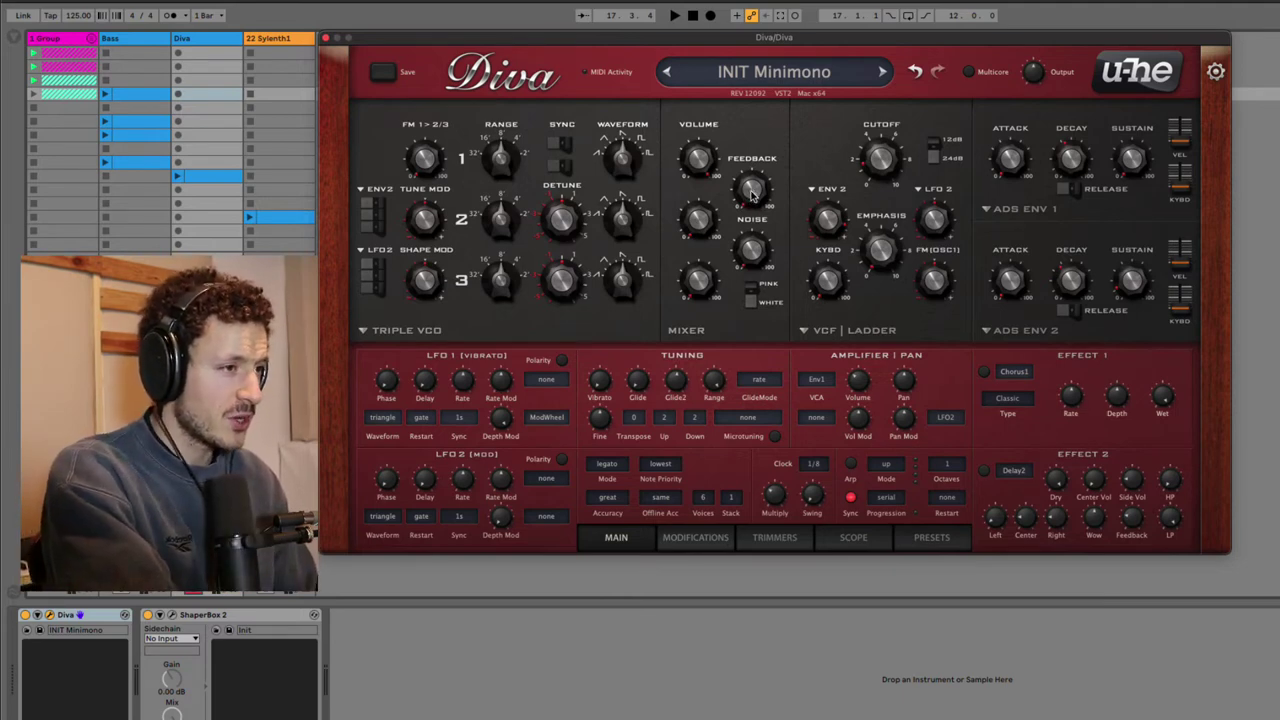
Reset the filter Feedback knob to zero, then raise it and settle around 31.50.
{"action": "double_click", "coordinate": [752, 188]}
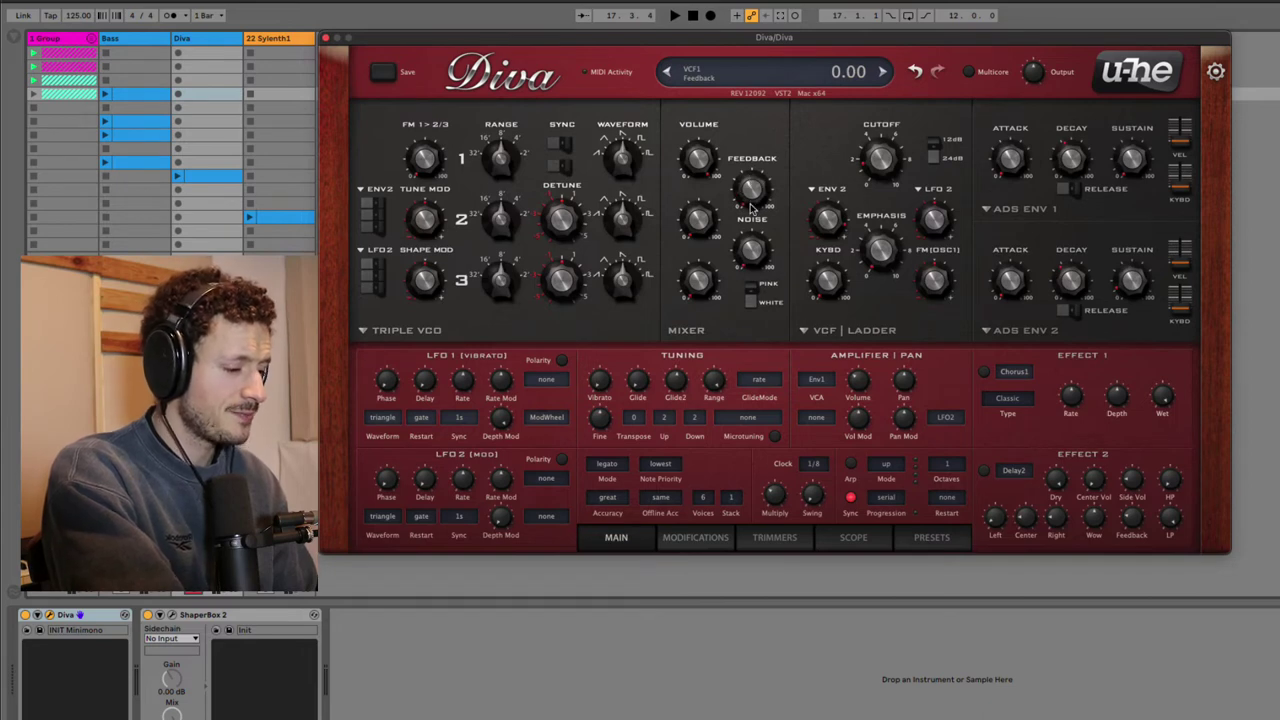
{"action": "left_click_drag", "start_coordinate": [752, 207], "coordinate": [737, 172]}
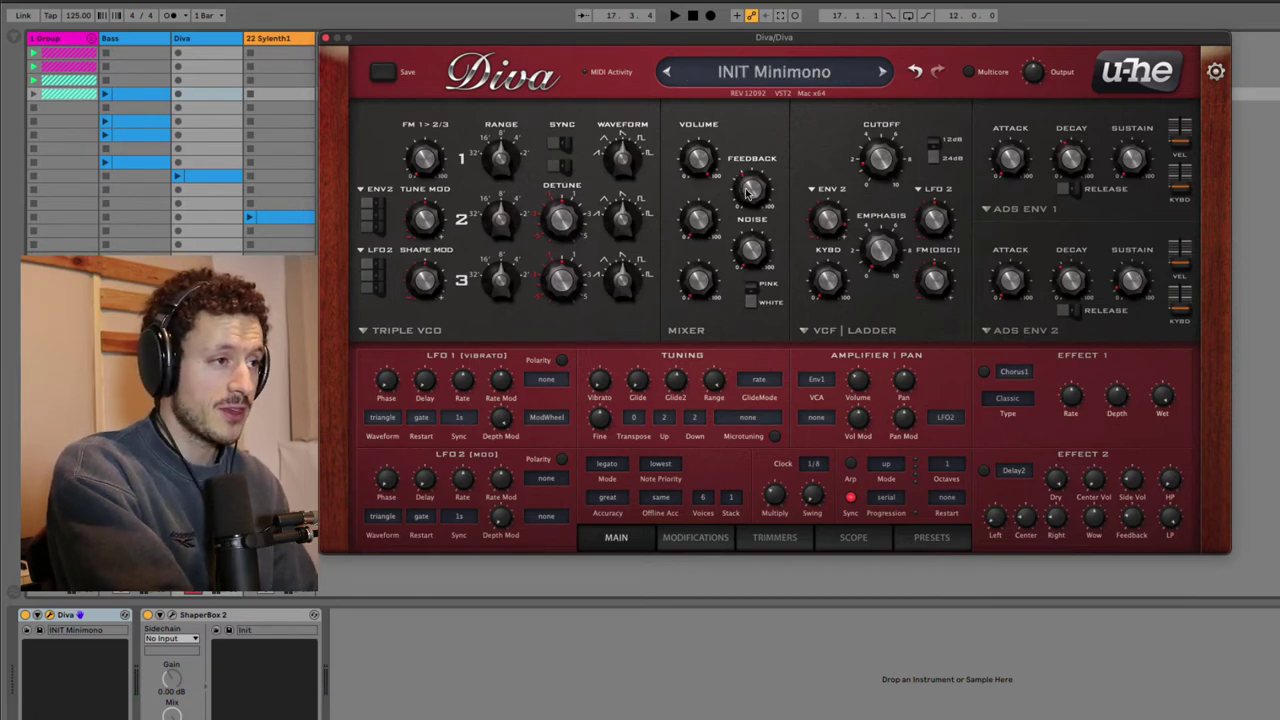
{"action": "mouse_move", "coordinate": [745, 245]}
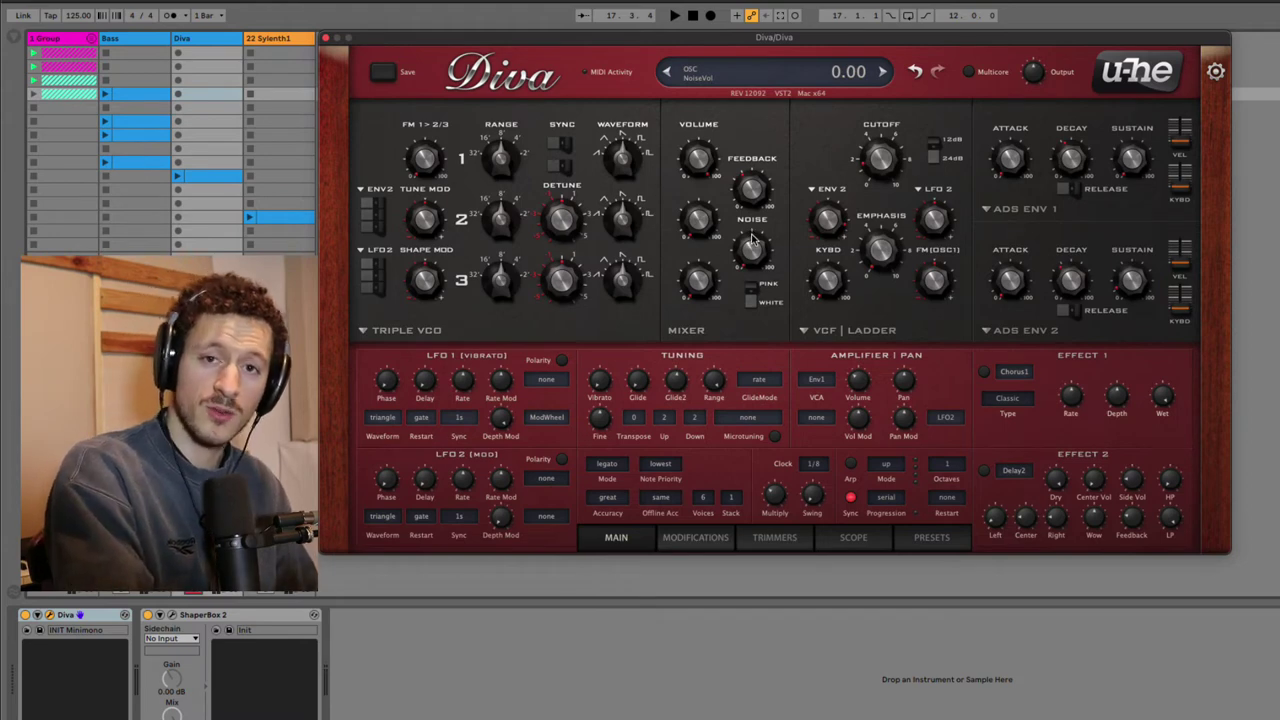
{"action": "mouse_move", "coordinate": [751, 191]}
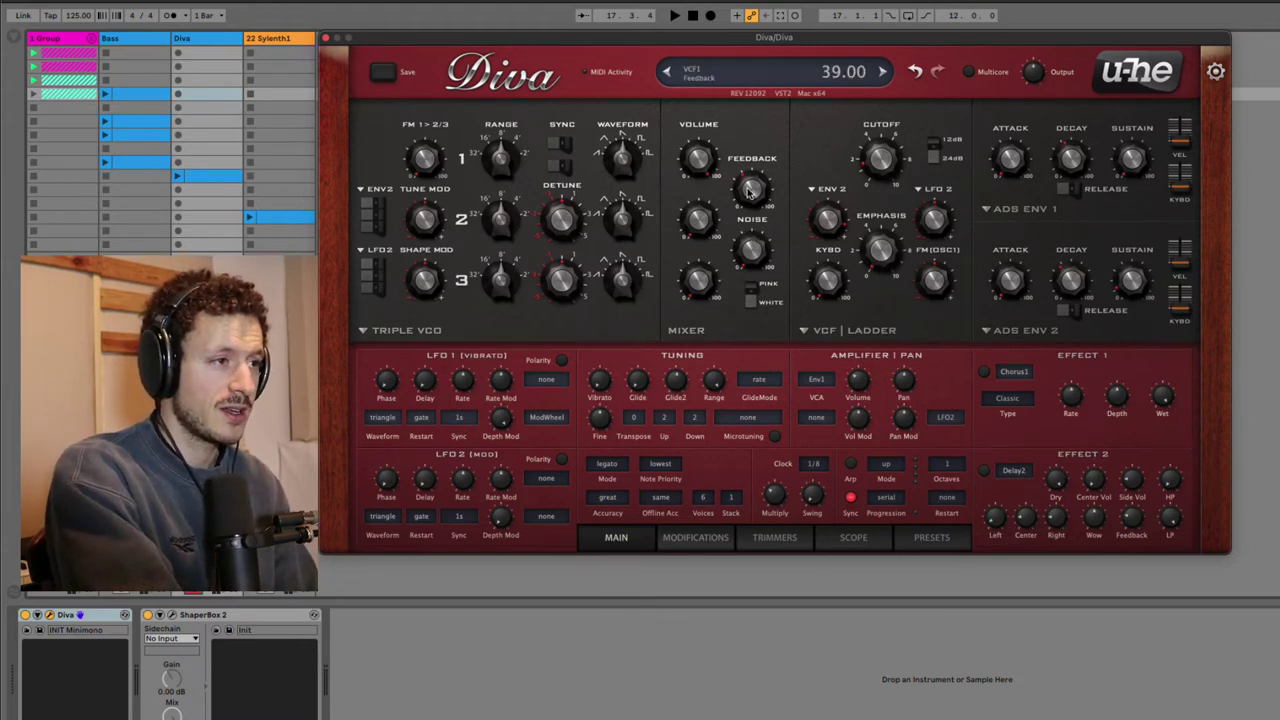
{"action": "left_click_drag", "start_coordinate": [751, 191], "coordinate": [746, 165]}
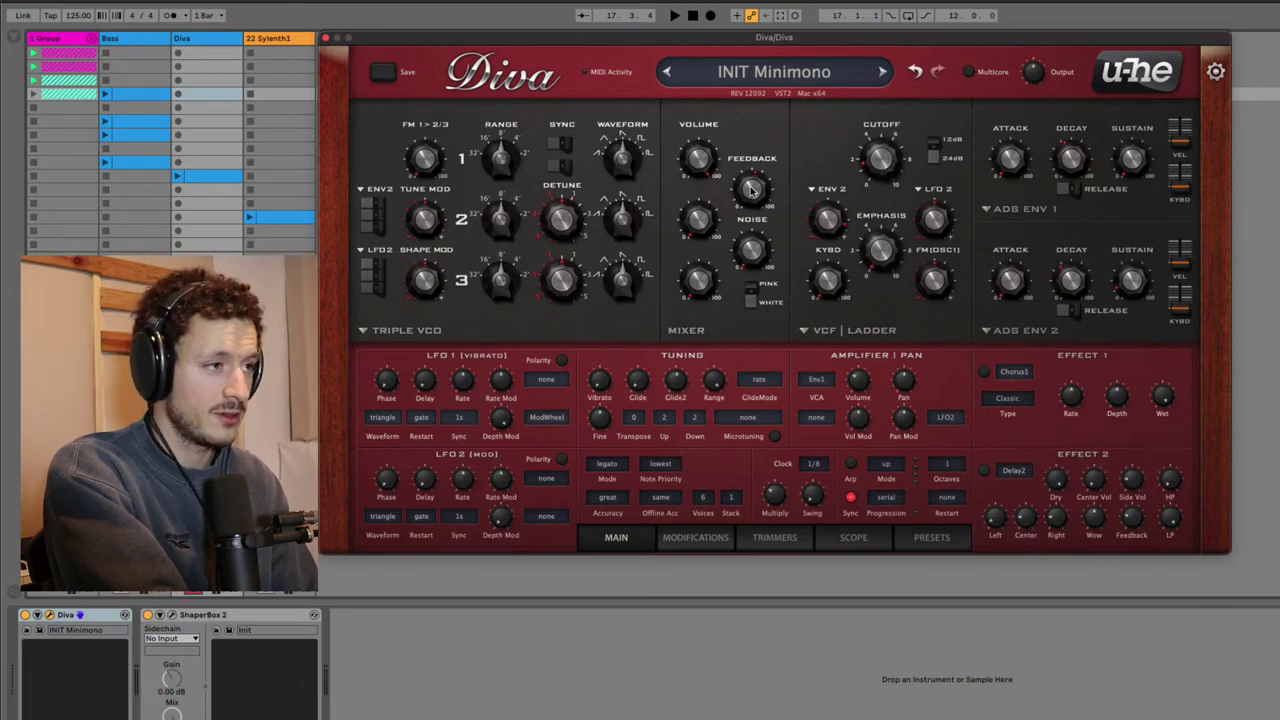
{"action": "left_click_drag", "start_coordinate": [752, 190], "coordinate": [754, 226]}
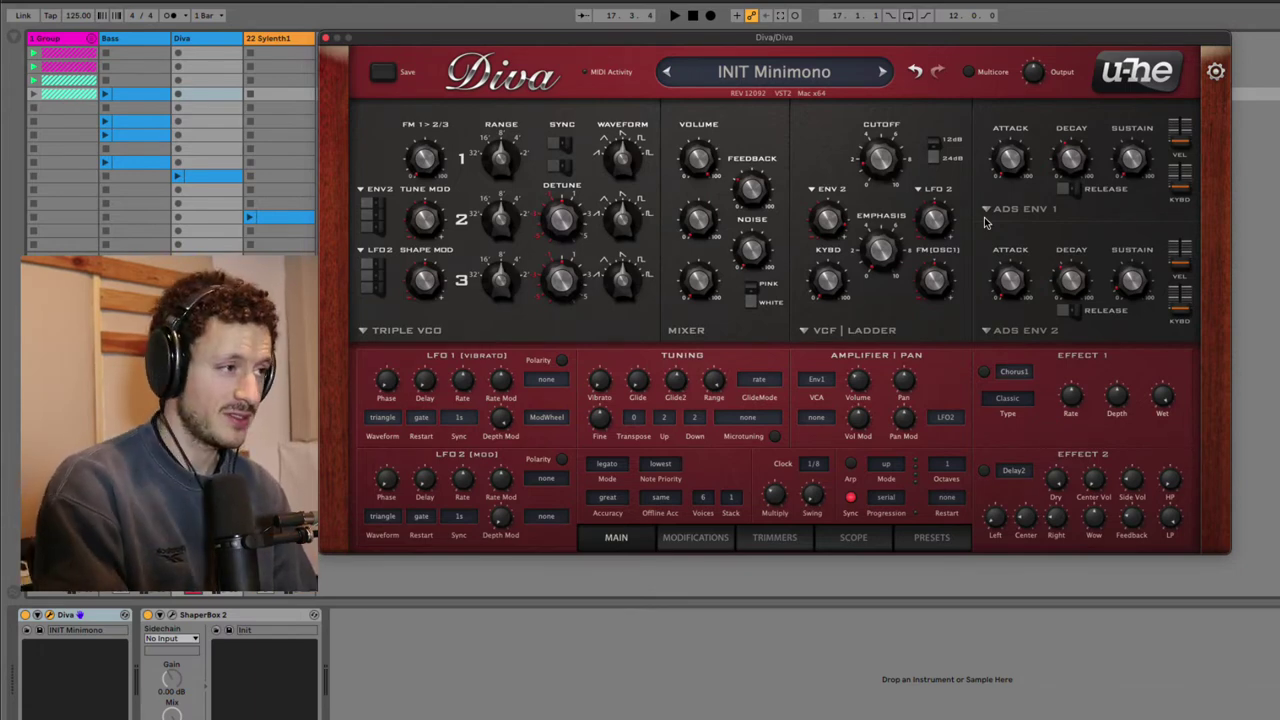
Set envelope 1 decay to 47 and envelope 2 decay to 45.50.
{"action": "mouse_move", "coordinate": [1076, 280]}
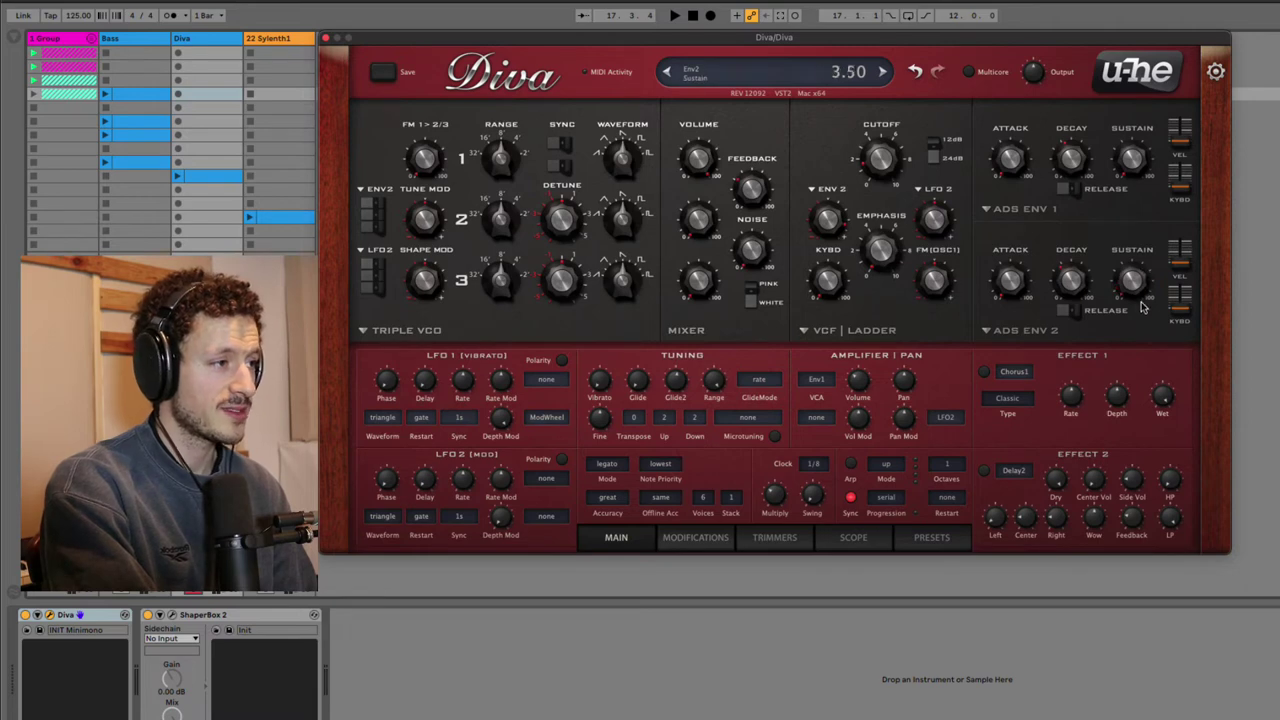
{"action": "left_click_drag", "start_coordinate": [1071, 280], "coordinate": [1066, 300]}
{"action": "left_click_drag", "start_coordinate": [1067, 166], "coordinate": [1068, 150]}
{"action": "left_click_drag", "start_coordinate": [1070, 284], "coordinate": [1068, 263]}
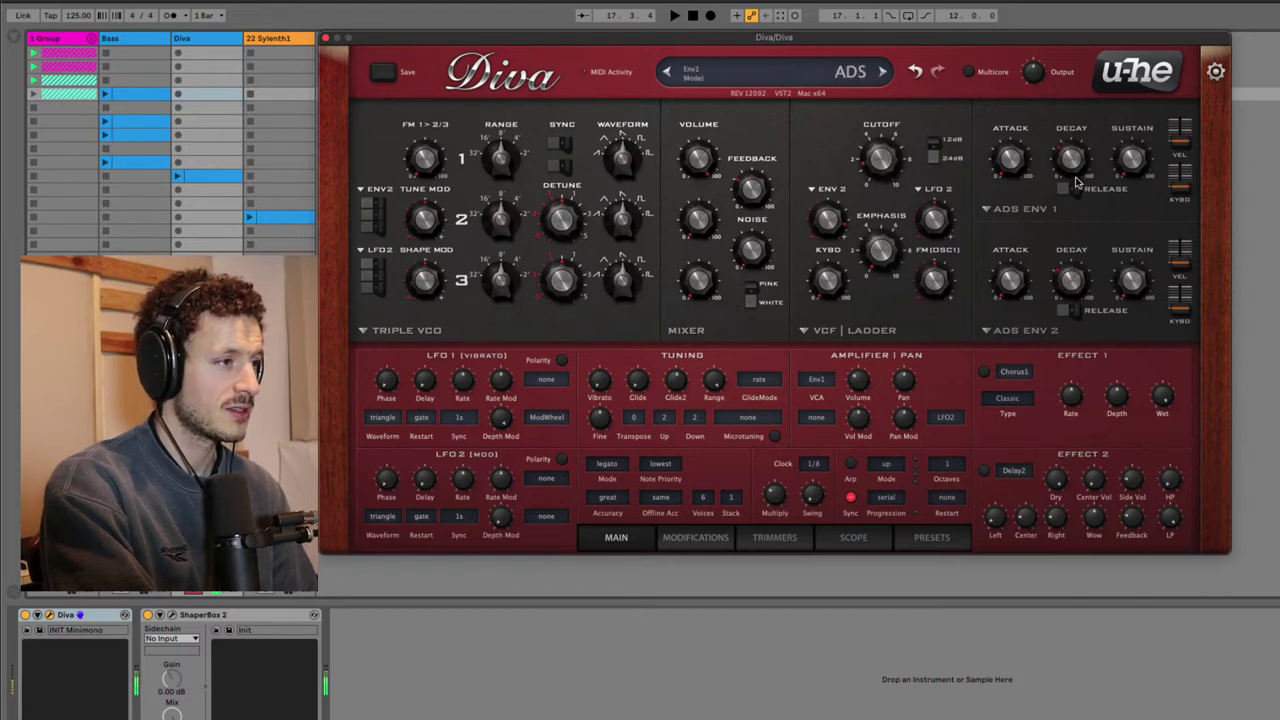
{"action": "left_click_drag", "start_coordinate": [1074, 170], "coordinate": [1072, 160]}
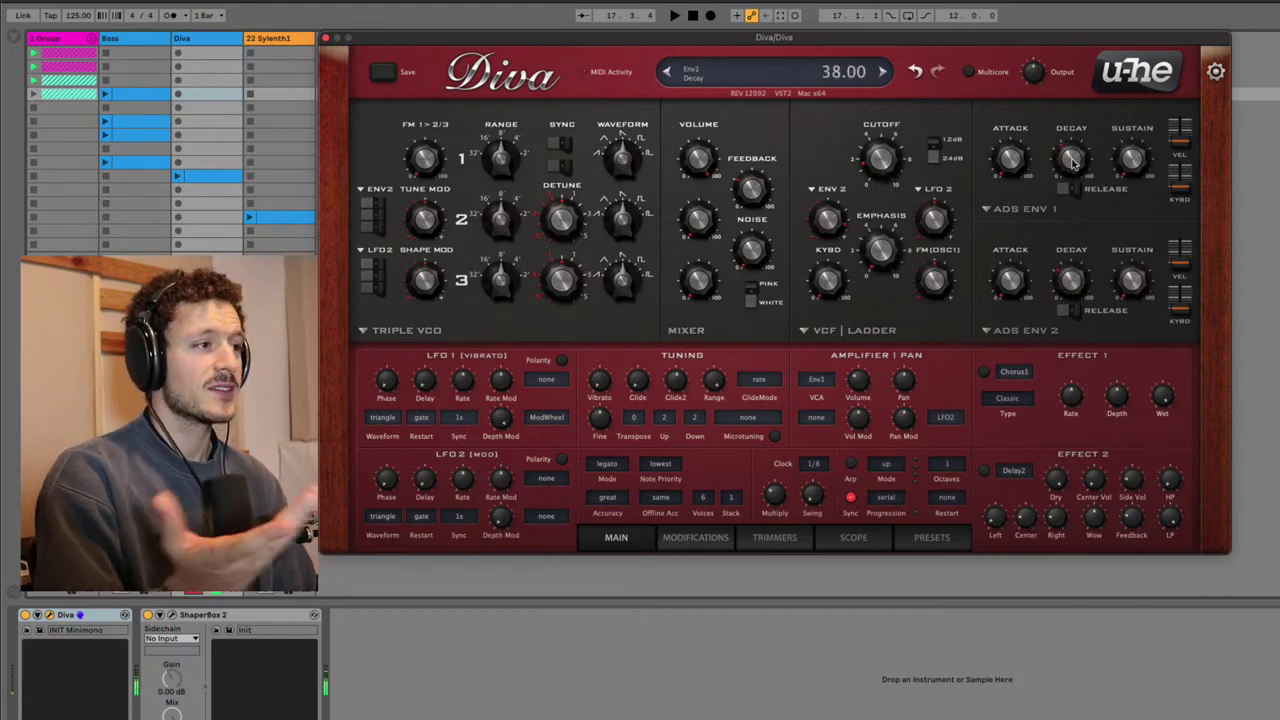
{"action": "left_click_drag", "start_coordinate": [1072, 162], "coordinate": [1073, 146]}
{"action": "left_click_drag", "start_coordinate": [1070, 280], "coordinate": [1070, 258]}
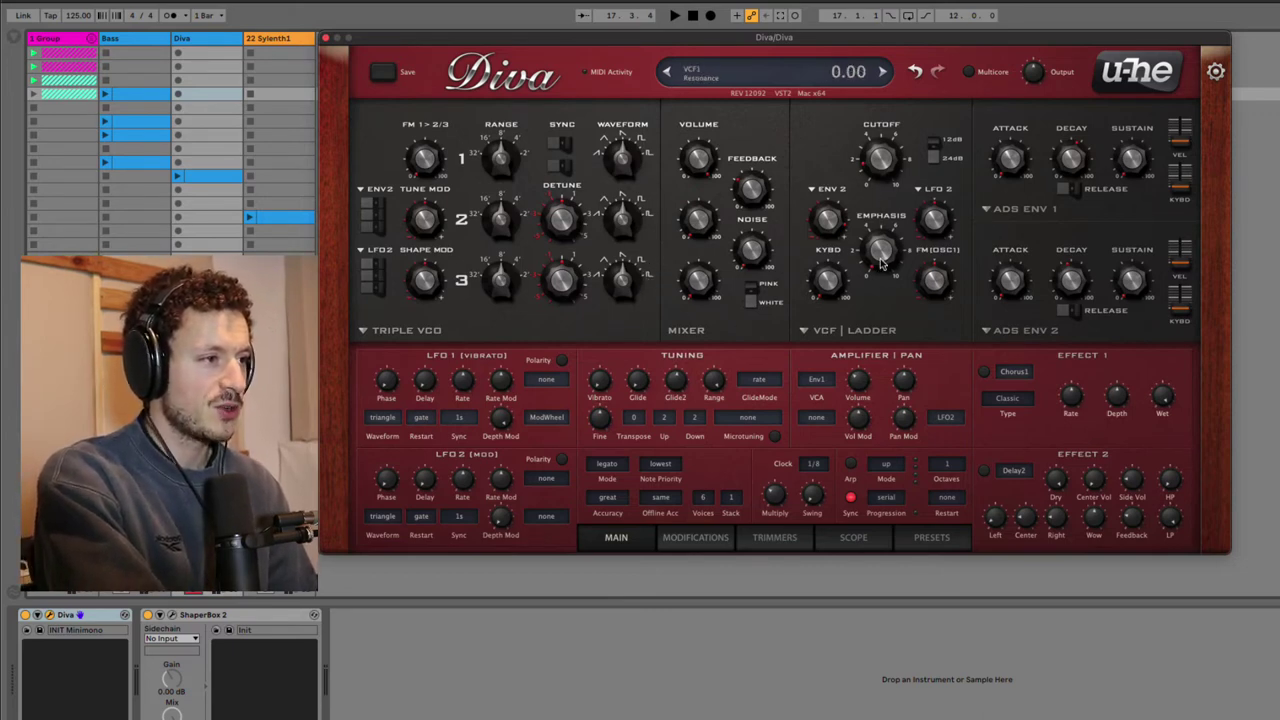
Try out ladder filter resonance settings, raising it to around 37–39.
{"action": "left_click_drag", "start_coordinate": [881, 262], "coordinate": [884, 248]}
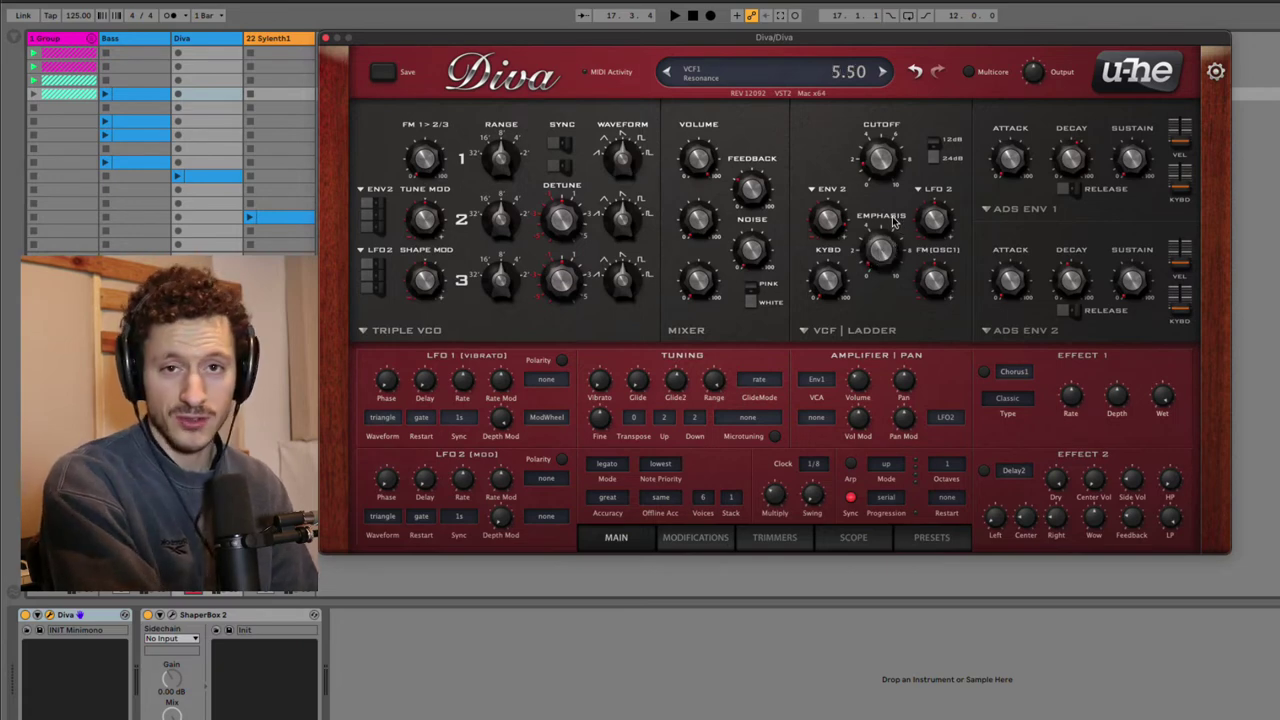
{"action": "scroll", "coordinate": [882, 252], "scroll_direction": "up", "scroll_amount": 3}
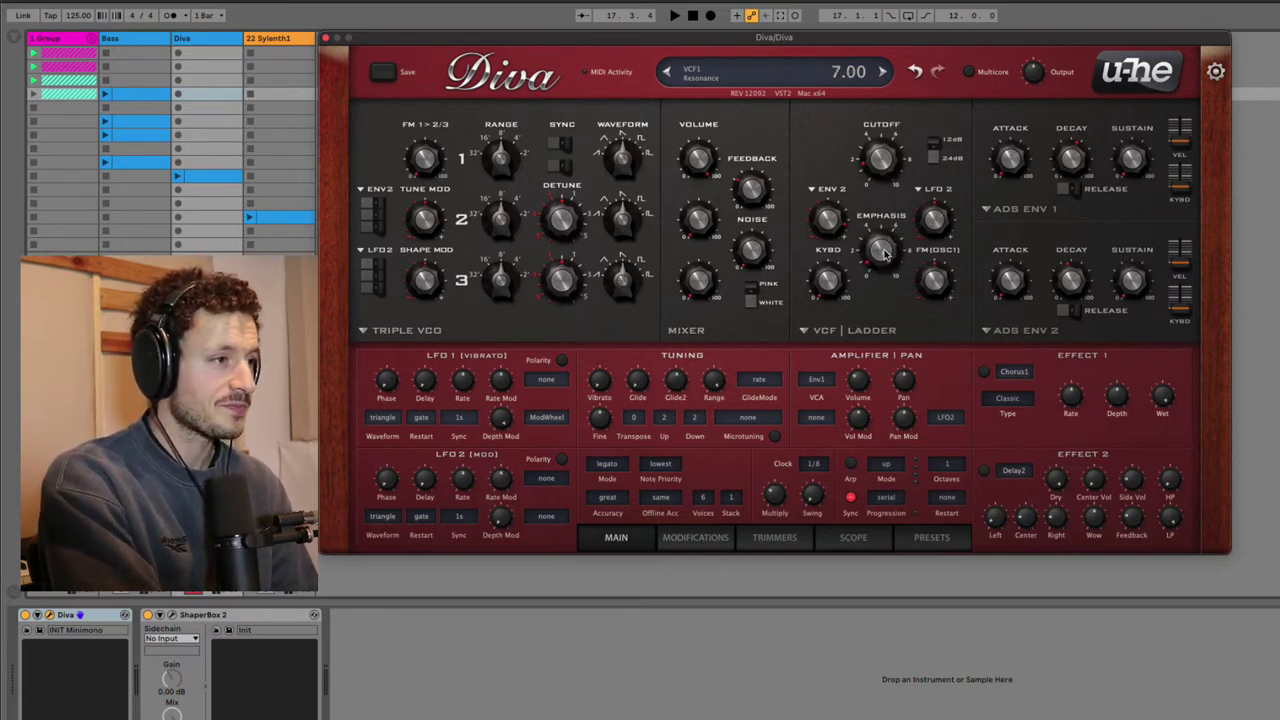
{"action": "left_click_drag", "start_coordinate": [884, 252], "coordinate": [871, 201]}
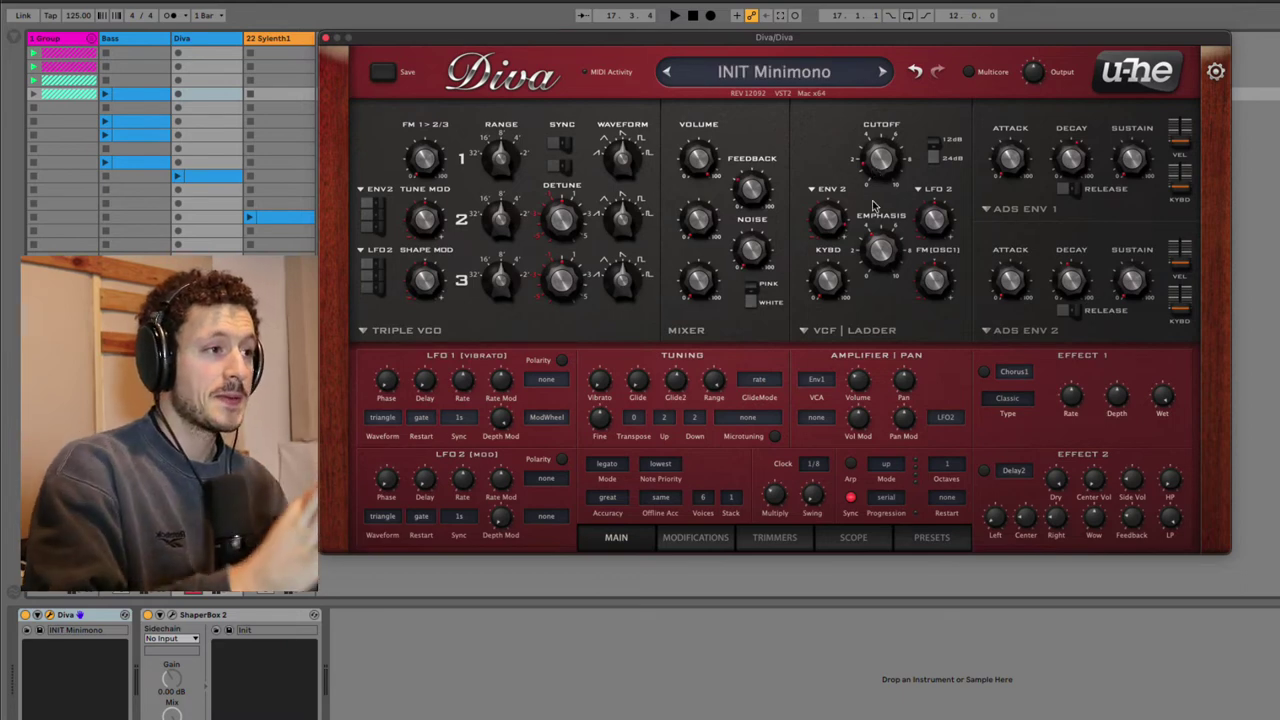
{"action": "mouse_move", "coordinate": [878, 252]}
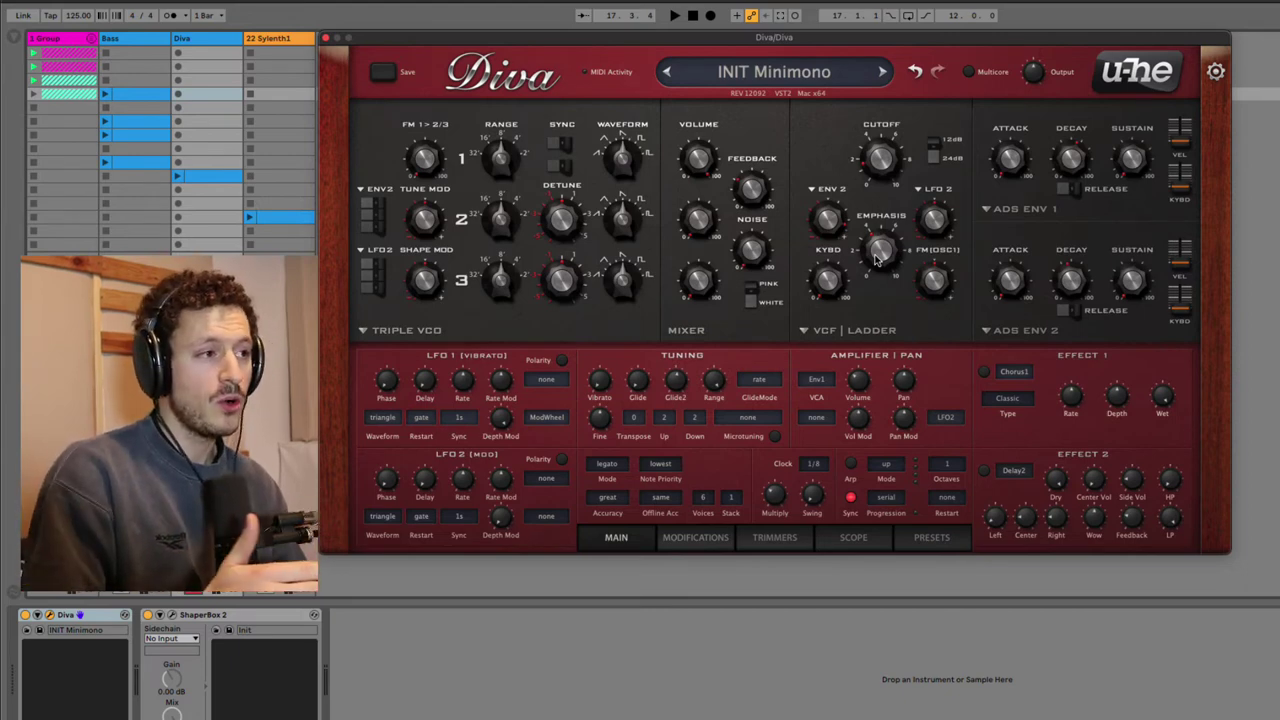
{"action": "mouse_move", "coordinate": [872, 286]}
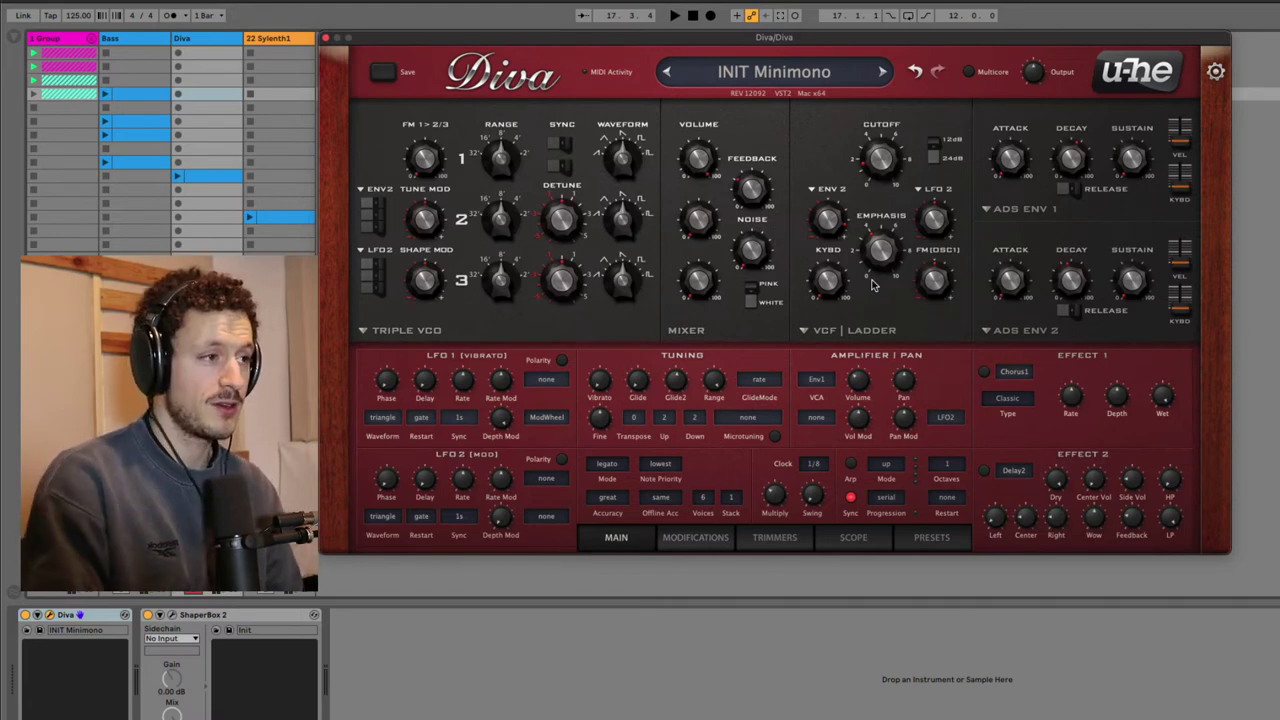
{"action": "left_click_drag", "start_coordinate": [880, 250], "coordinate": [883, 256]}
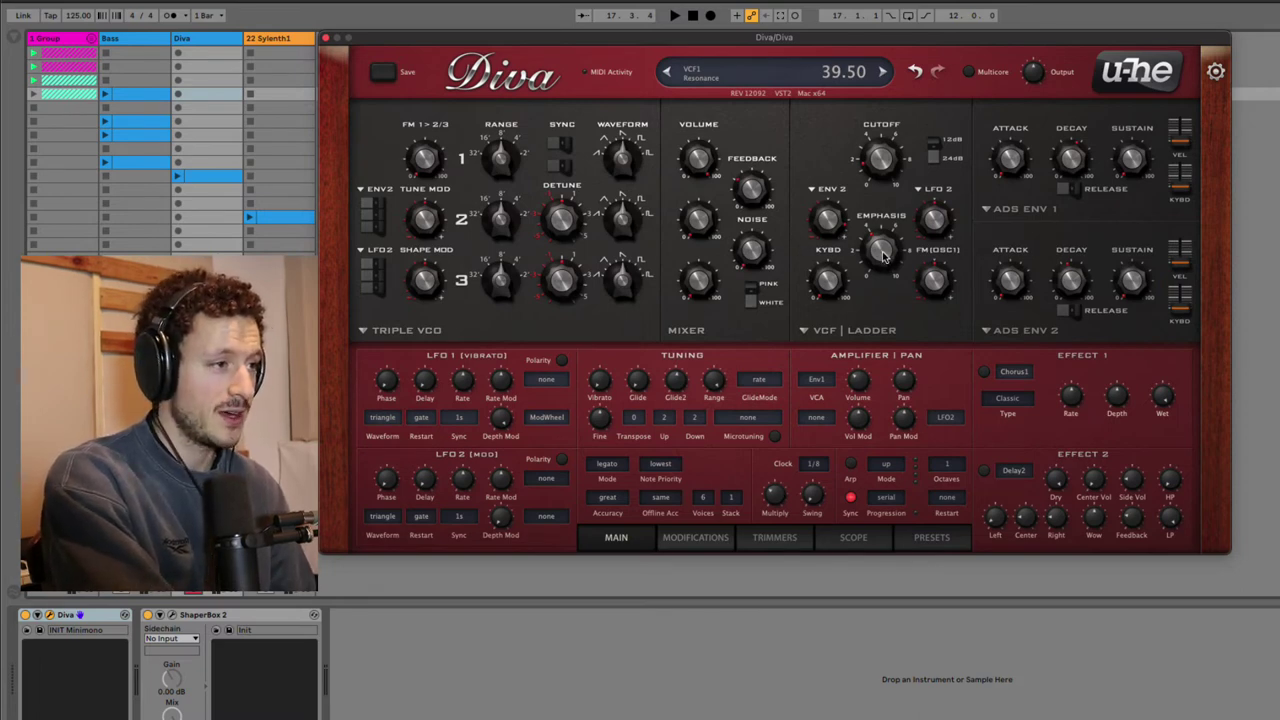
{"action": "left_click_drag", "start_coordinate": [879, 247], "coordinate": [879, 248]}
Open the ladder cutoff to about 64 and bring resonance down to 11.
{"action": "left_click_drag", "start_coordinate": [878, 155], "coordinate": [878, 146]}
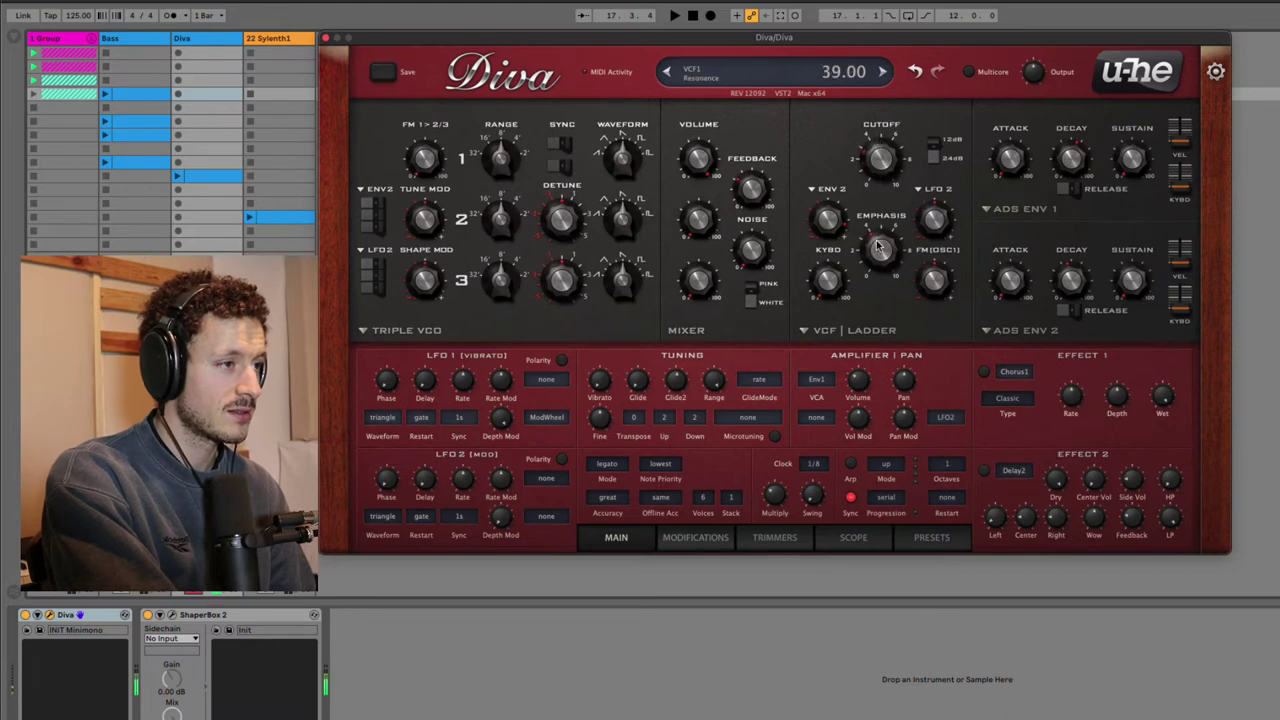
{"action": "left_click_drag", "start_coordinate": [875, 240], "coordinate": [869, 172]}
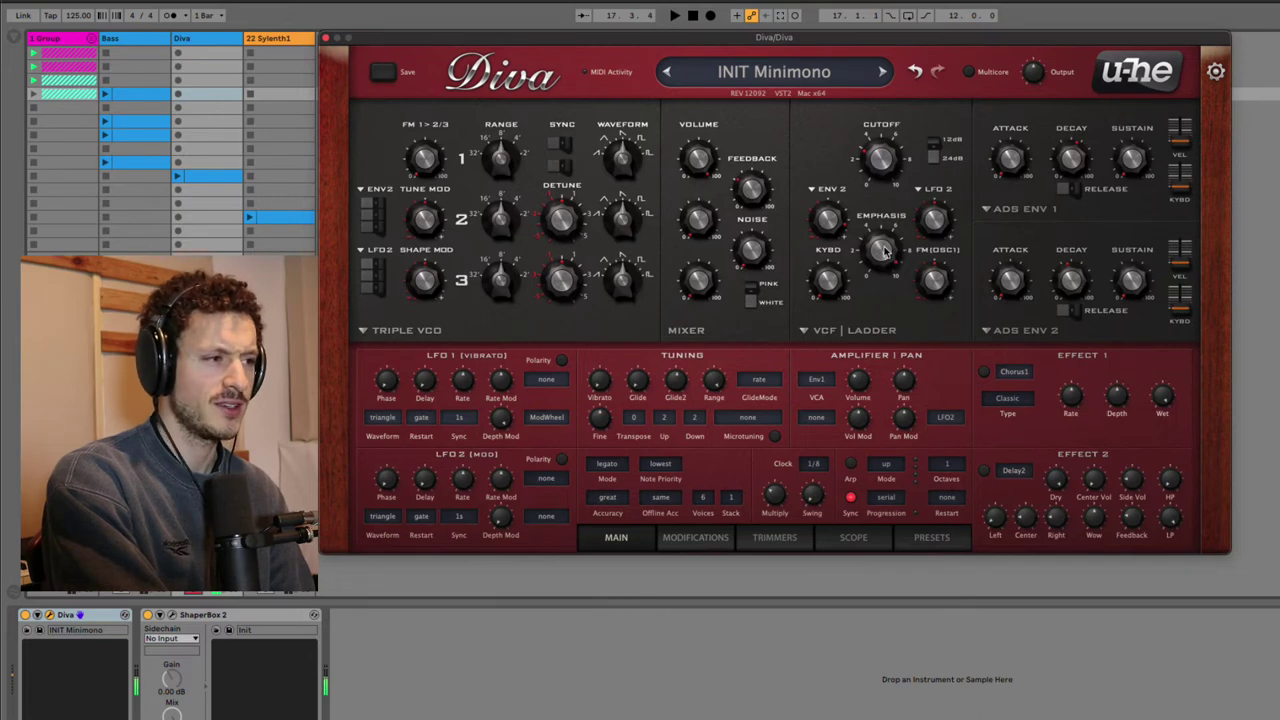
{"action": "left_click_drag", "start_coordinate": [884, 258], "coordinate": [883, 376]}
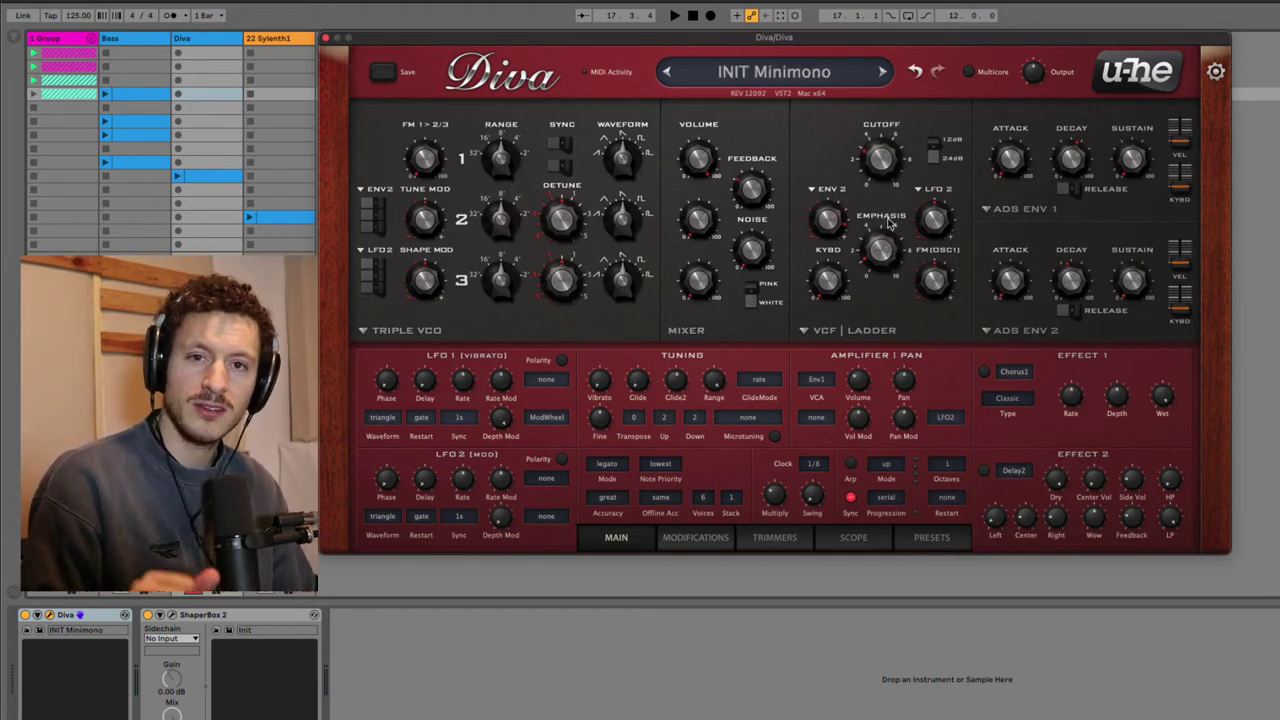
{"action": "mouse_move", "coordinate": [886, 222]}
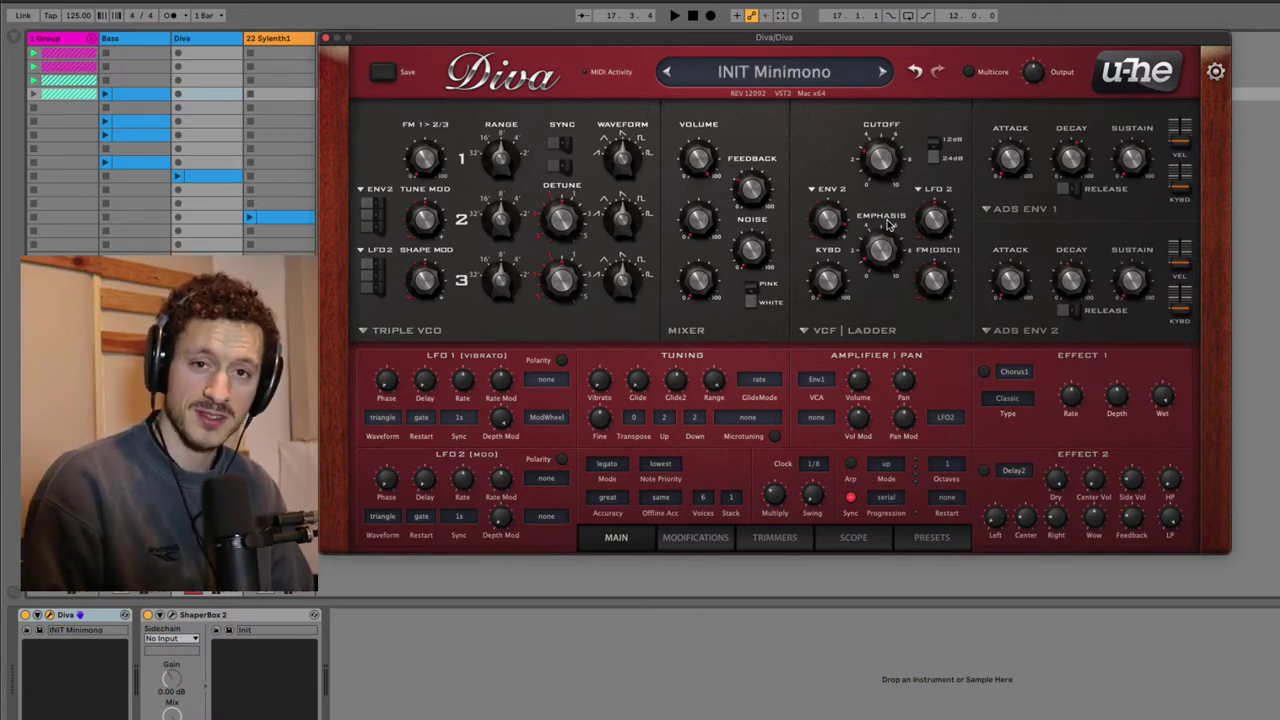
{"action": "mouse_move", "coordinate": [874, 168]}
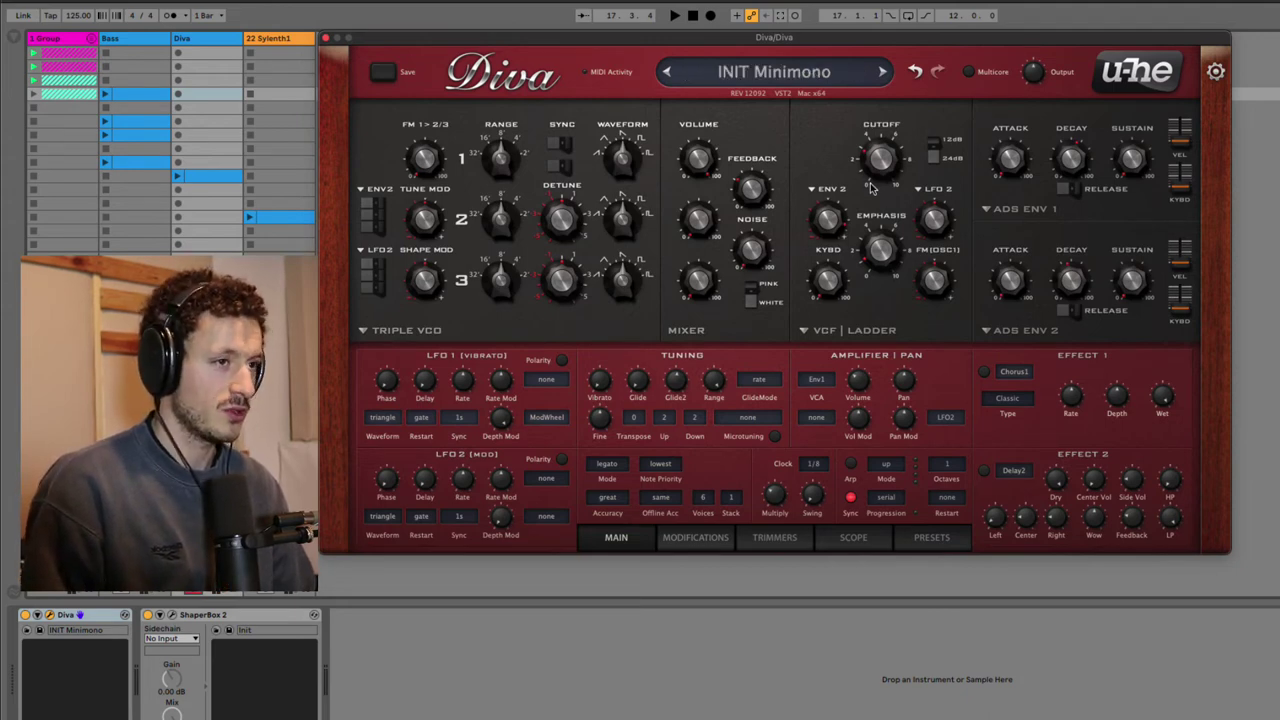
Close the INIT Minimono Diva, open the Bass track's Diva and start playback.
{"action": "left_click", "coordinate": [326, 38]}
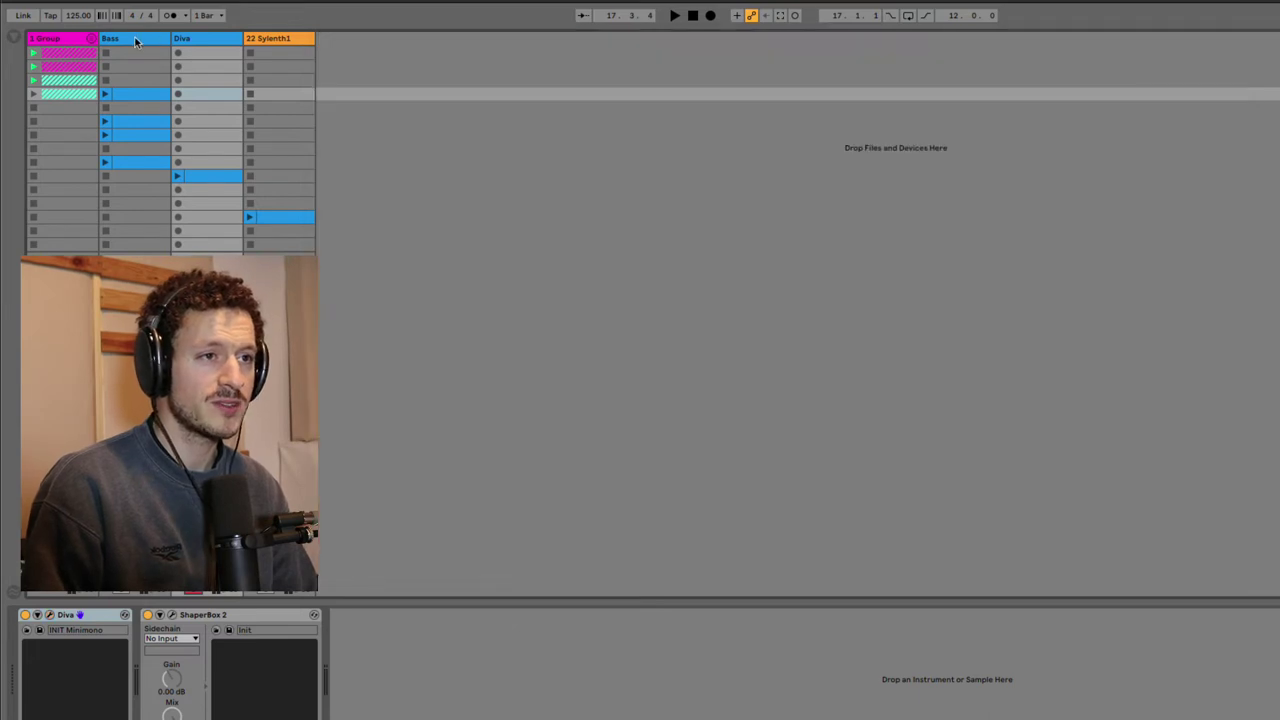
{"action": "left_click", "coordinate": [49, 615]}
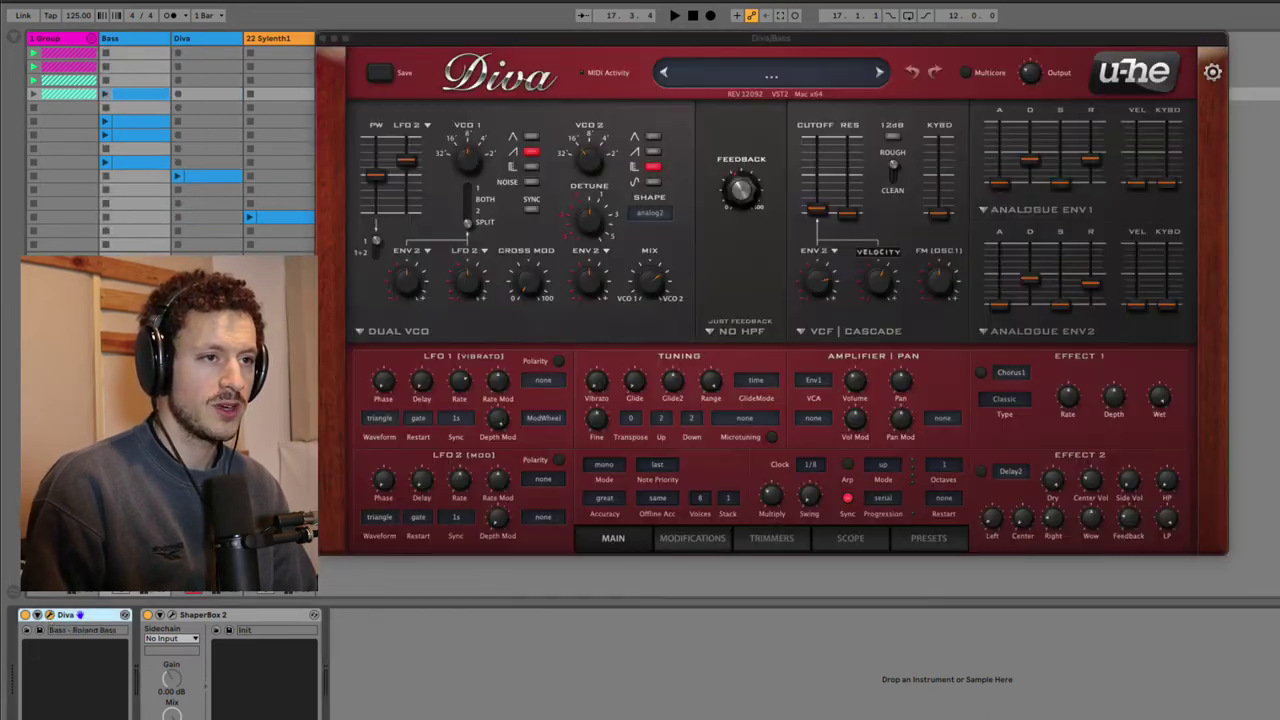
{"action": "left_click", "coordinate": [105, 94]}
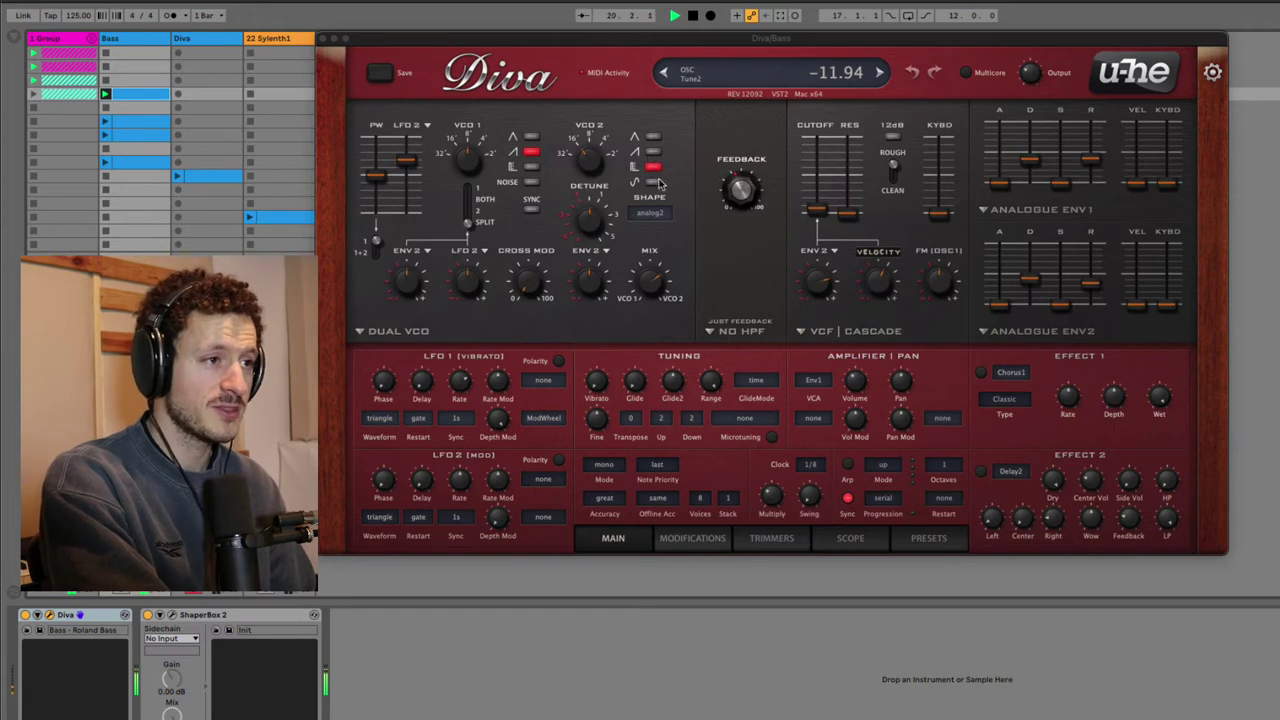
Raise the filter cutoff to 82 and the ENV 2 modulation depth to 62.
{"action": "left_click_drag", "start_coordinate": [818, 281], "coordinate": [817, 293]}
{"action": "mouse_move", "coordinate": [820, 211]}
{"action": "left_mouse_down"}
{"action": "mouse_move", "coordinate": [815, 148]}
{"action": "mouse_move", "coordinate": [815, 213]}
{"action": "left_mouse_up"}
{"action": "left_click_drag", "start_coordinate": [818, 282], "coordinate": [816, 290]}
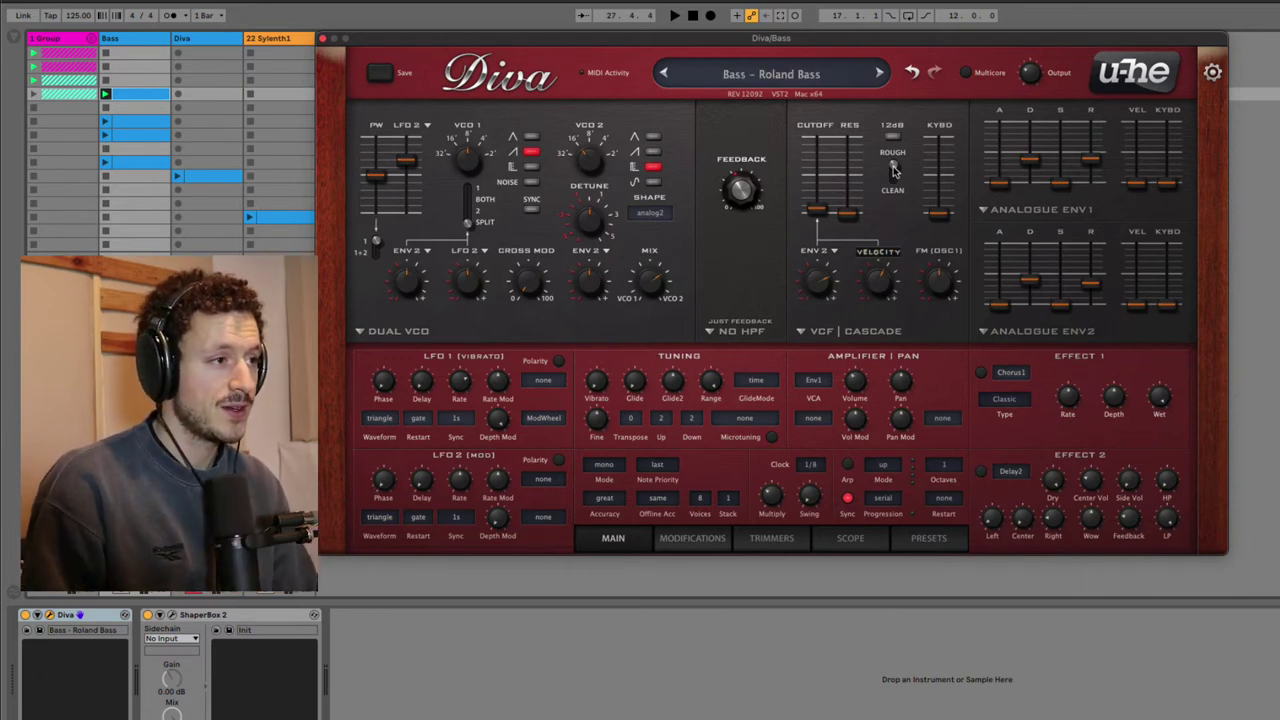
Compare clean and rough filter colour while playing, keep rough, and set cutoff to about 47.
{"action": "left_click", "coordinate": [893, 178]}
{"action": "left_click", "coordinate": [893, 170]}
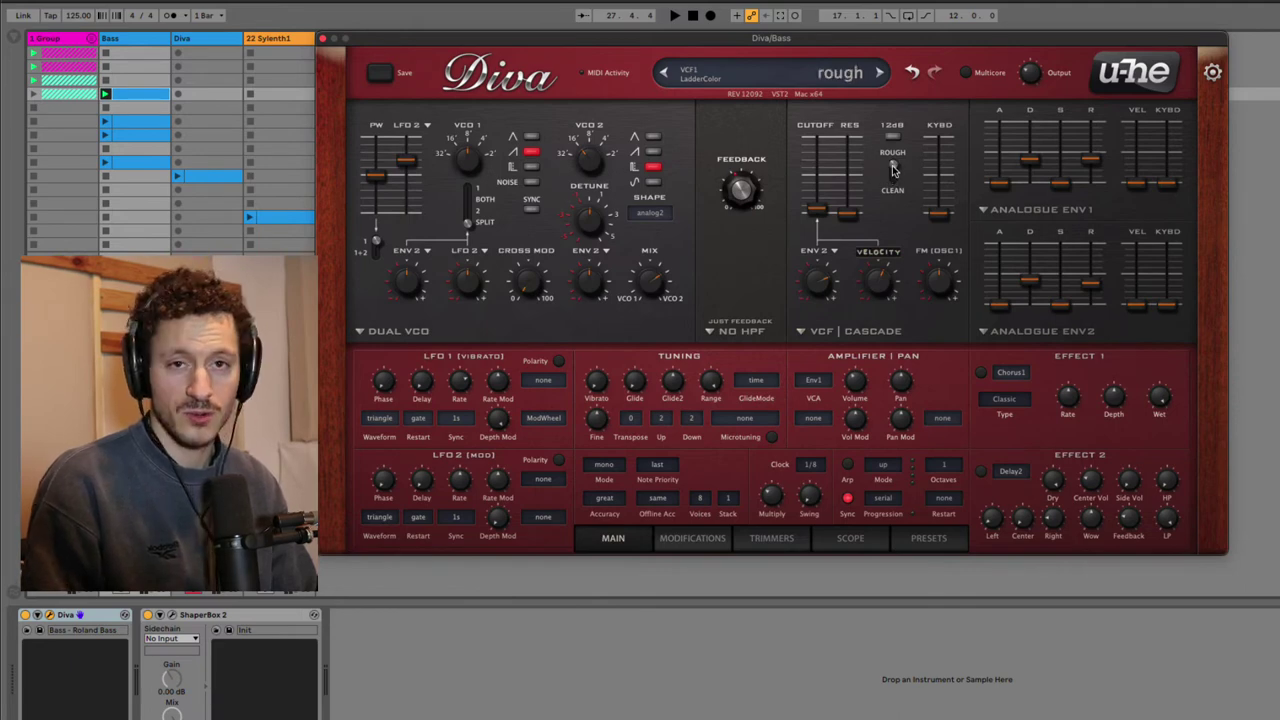
{"action": "left_click", "coordinate": [893, 172]}
{"action": "key", "text": "space"}
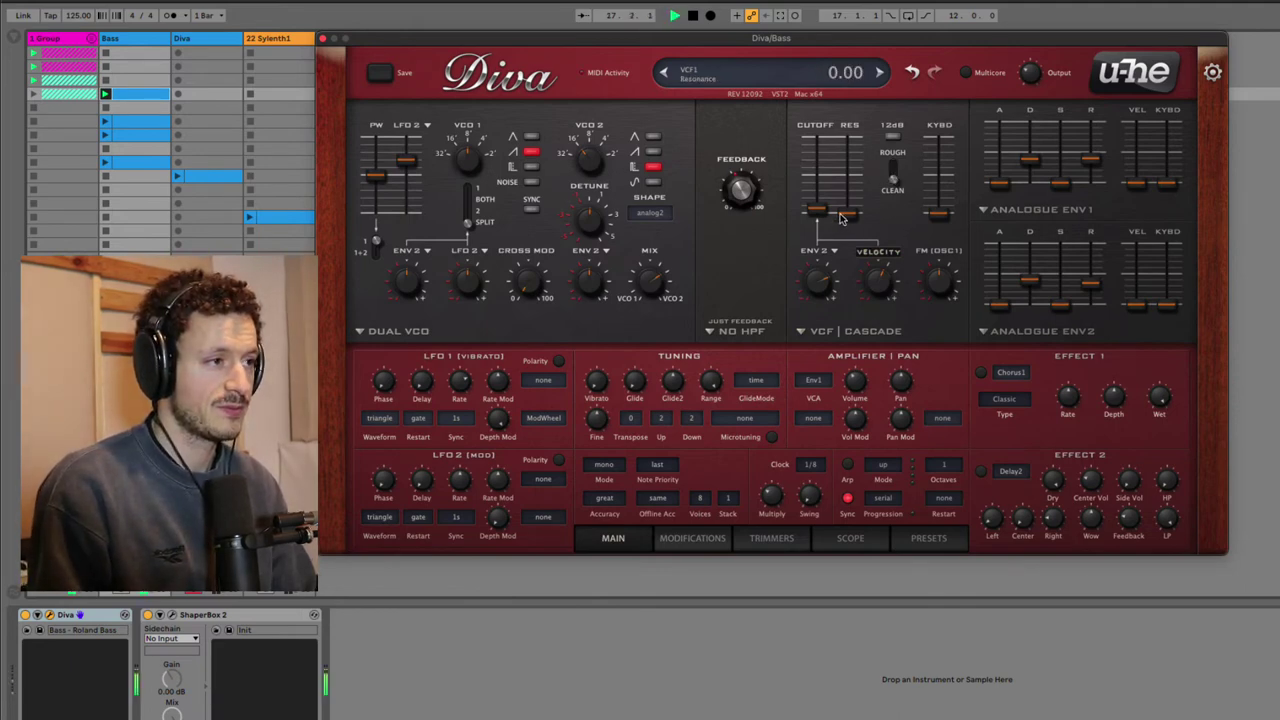
{"action": "left_click_drag", "start_coordinate": [818, 210], "coordinate": [818, 207]}
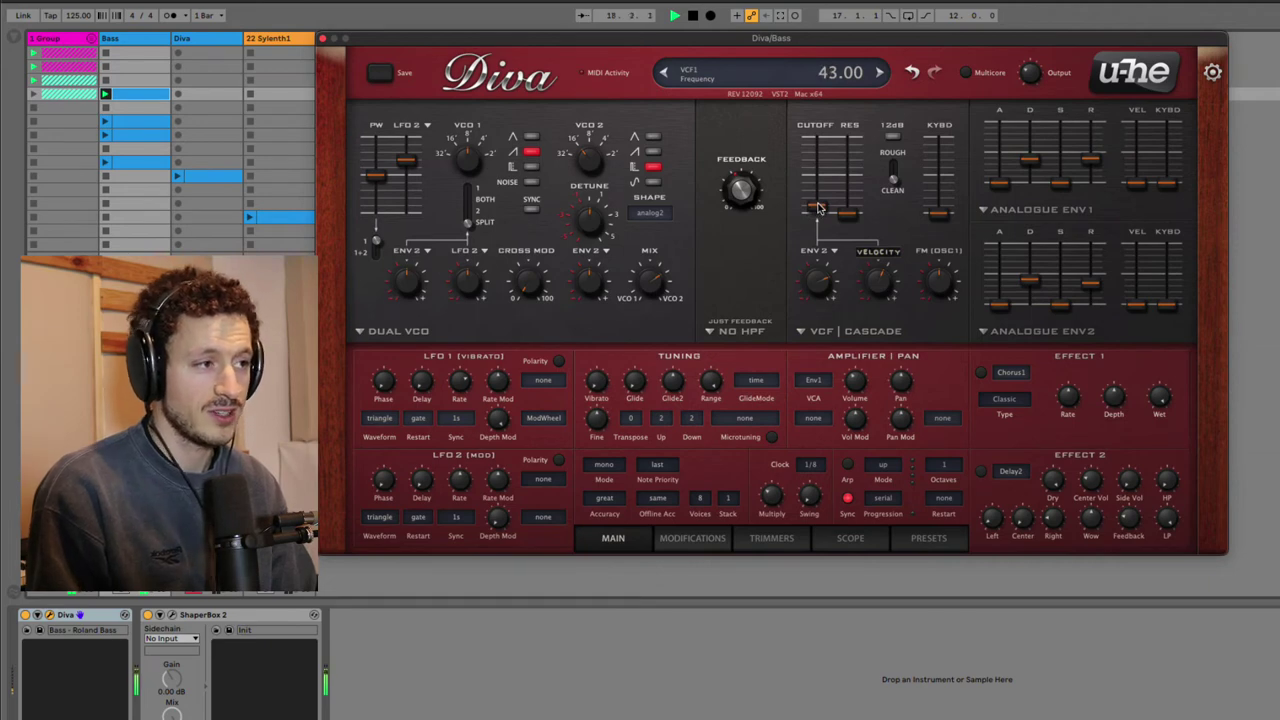
{"action": "left_click", "coordinate": [893, 166]}
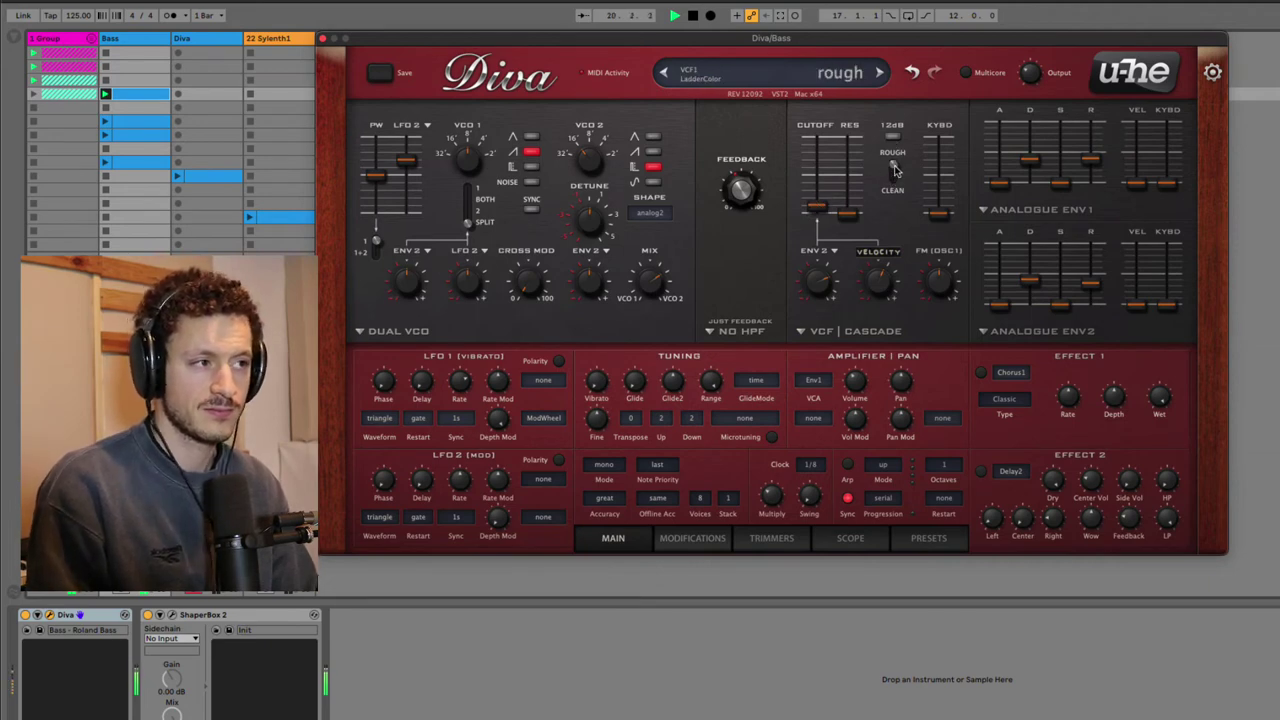
{"action": "key", "text": "space"}
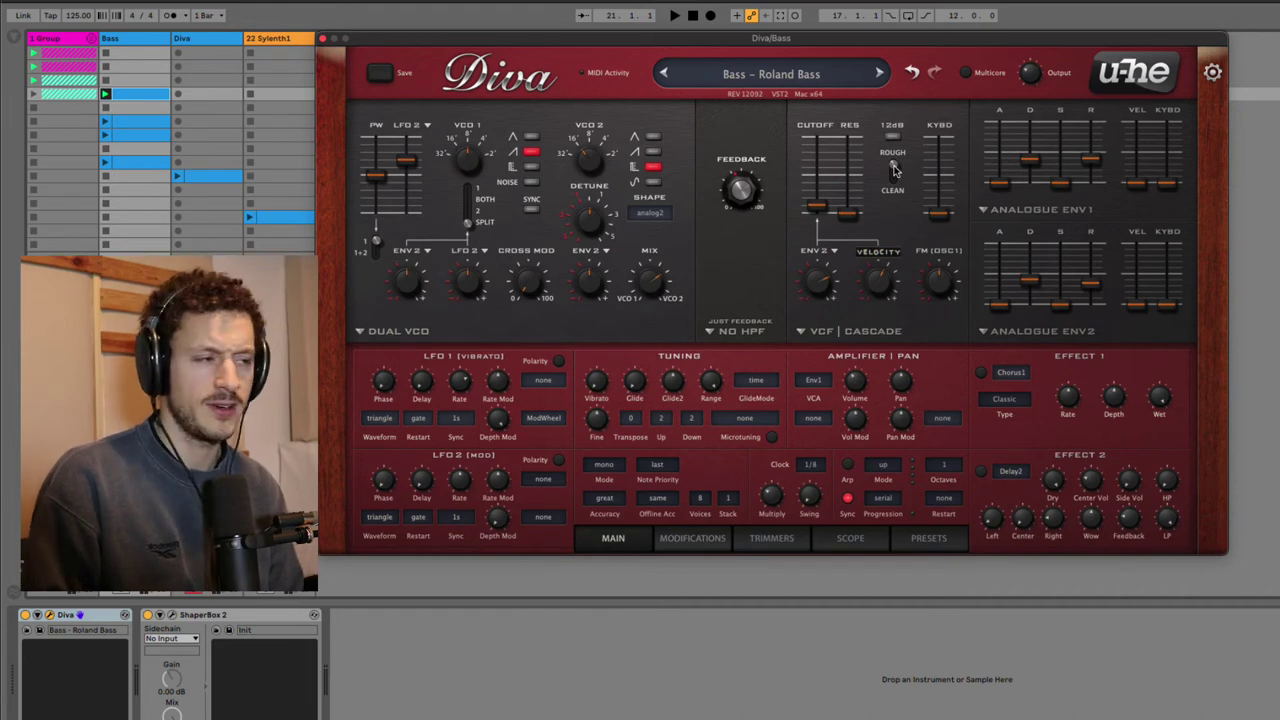
{"action": "mouse_move", "coordinate": [817, 208]}
{"action": "left_mouse_down"}
{"action": "mouse_move", "coordinate": [818, 172]}
{"action": "mouse_move", "coordinate": [817, 218]}
{"action": "mouse_move", "coordinate": [817, 207]}
{"action": "left_mouse_up"}
{"action": "key", "text": "space"}
{"action": "key", "text": "space"}
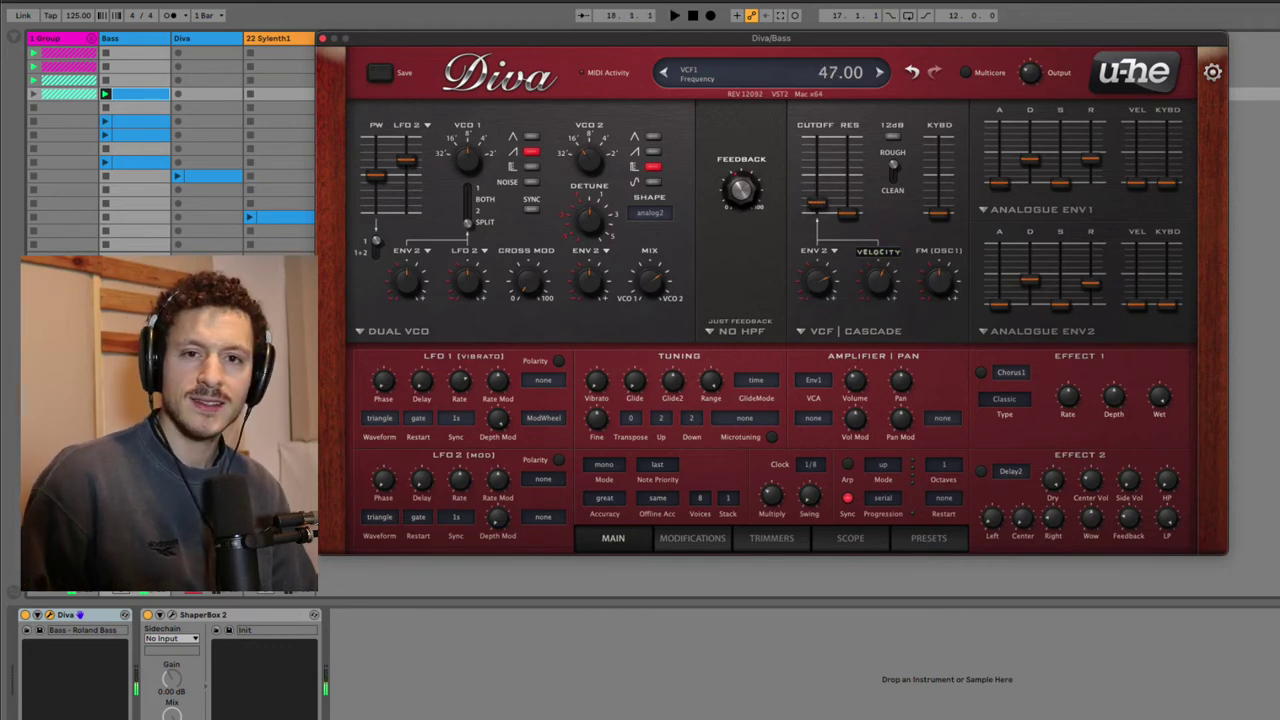
Open the 22 Sylenth1 track's Sylenth1, close Diva, reposition the window and launch the bass clip.
{"action": "left_click", "coordinate": [296, 38]}
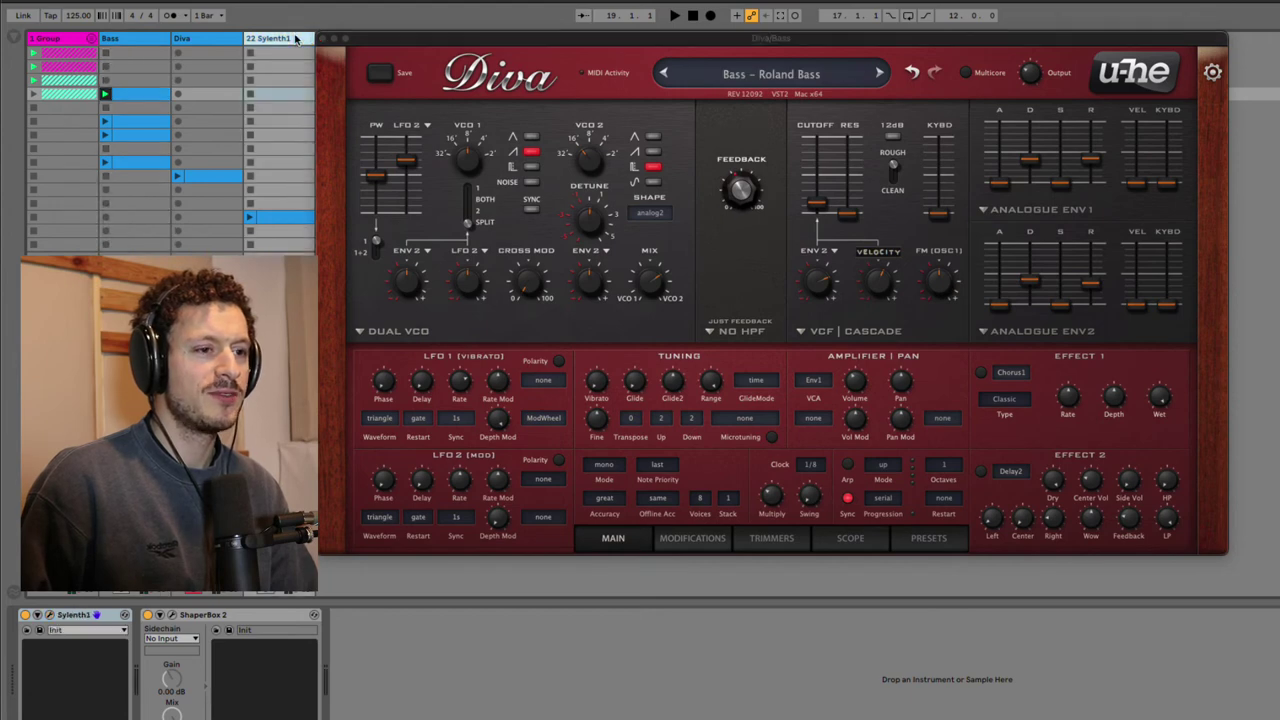
{"action": "left_click", "coordinate": [53, 615]}
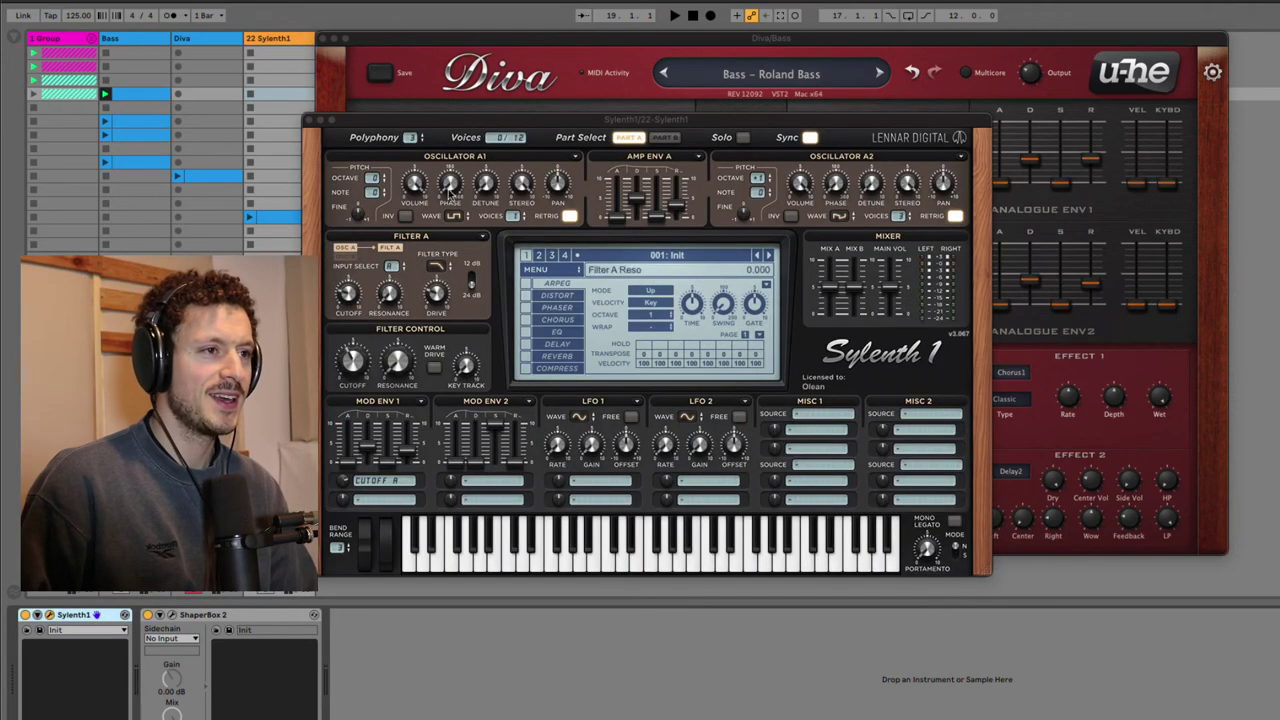
{"action": "left_click", "coordinate": [324, 38]}
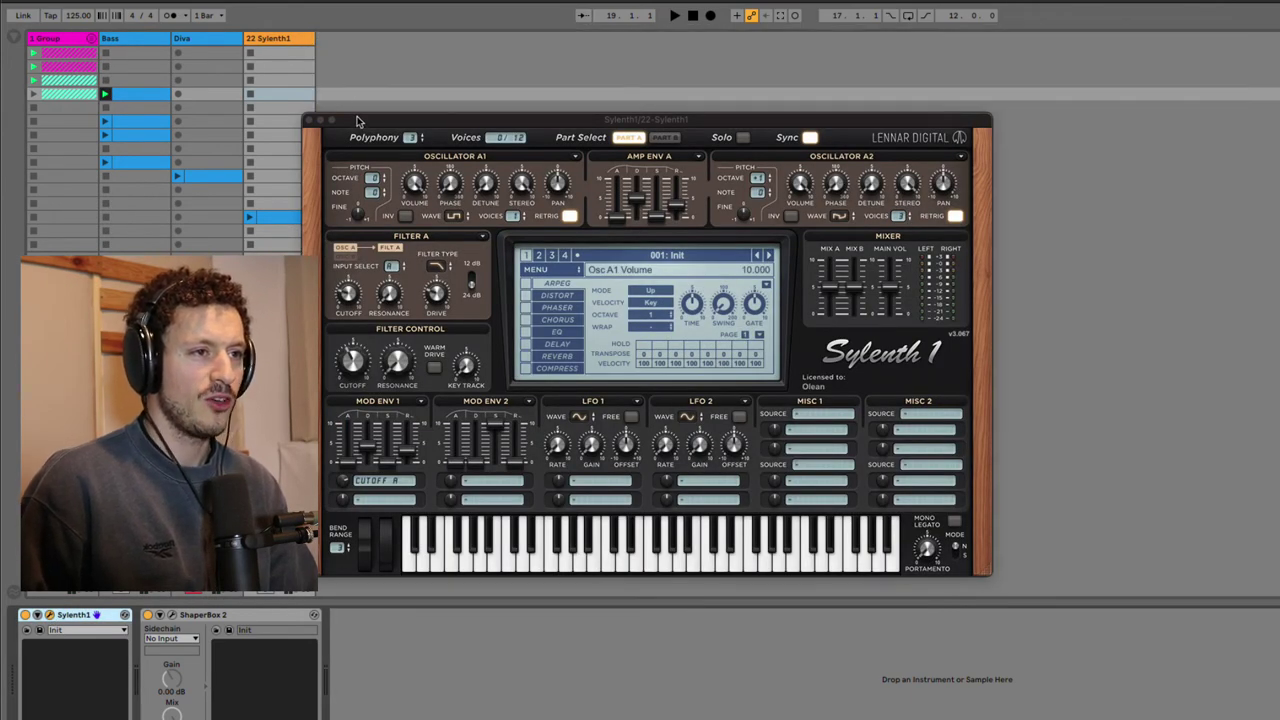
{"action": "left_click_drag", "start_coordinate": [358, 120], "coordinate": [376, 68]}
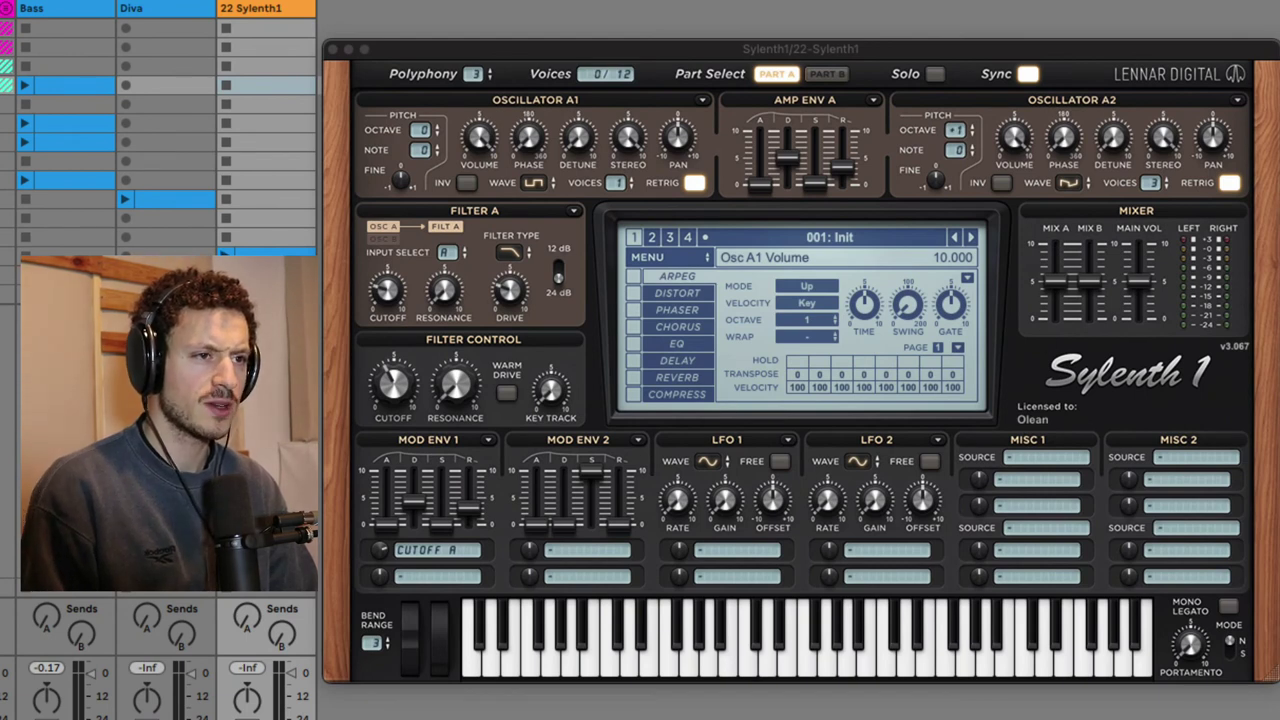
{"action": "left_click", "coordinate": [224, 252]}
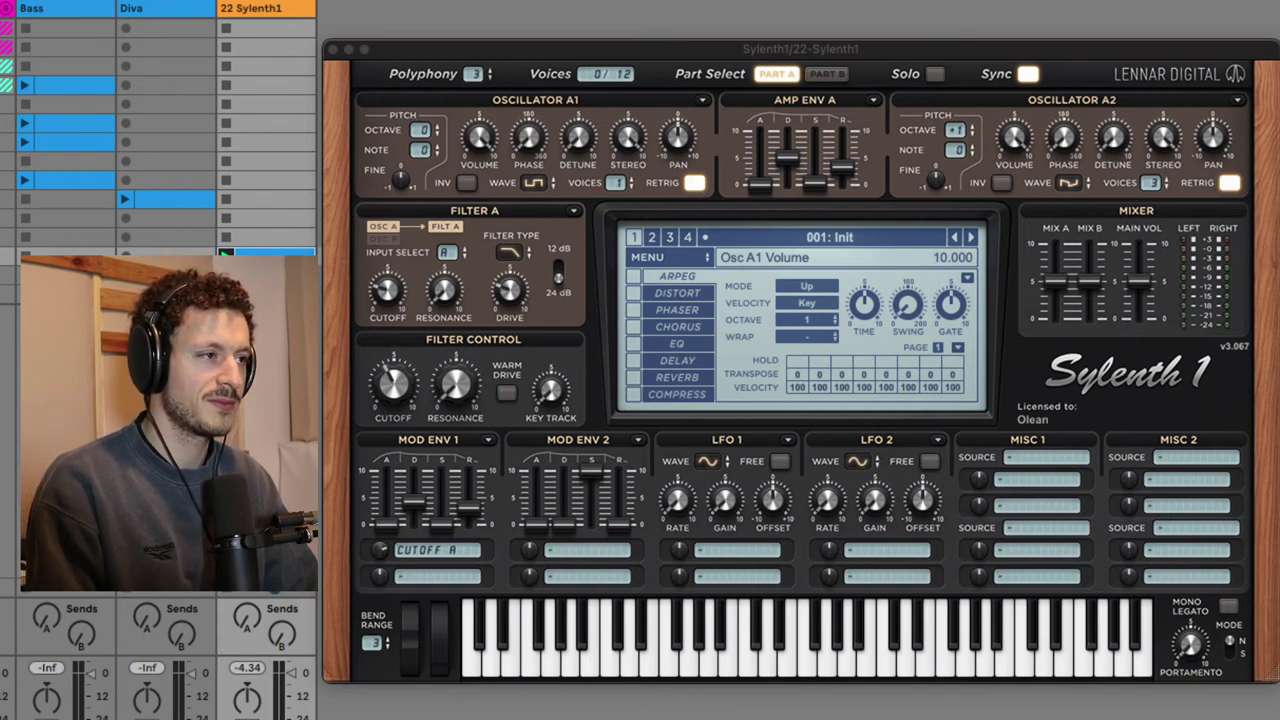
Audition with A1/A2 retrigger off and Osc A2 muted, then restore A2 volume to 9.6 and retrigger.
{"action": "left_click", "coordinate": [1229, 183]}
{"action": "left_click", "coordinate": [692, 183]}
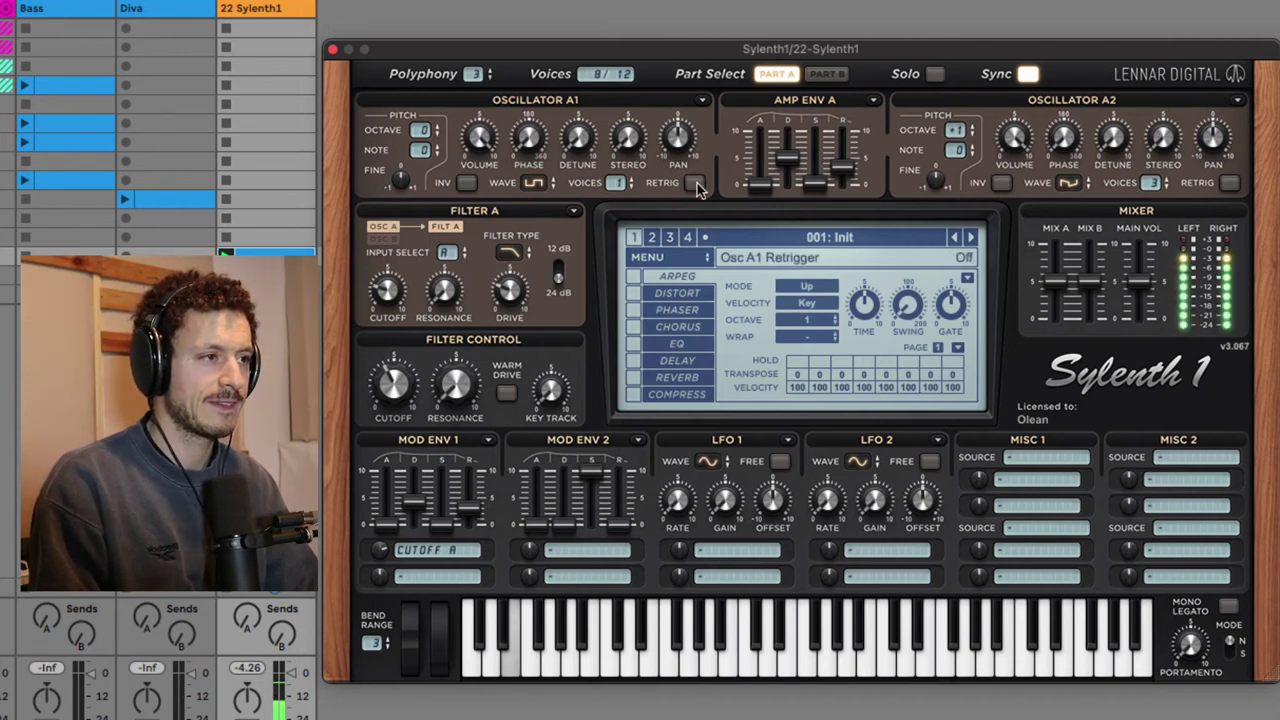
{"action": "left_click_drag", "start_coordinate": [1014, 137], "coordinate": [1043, 512]}
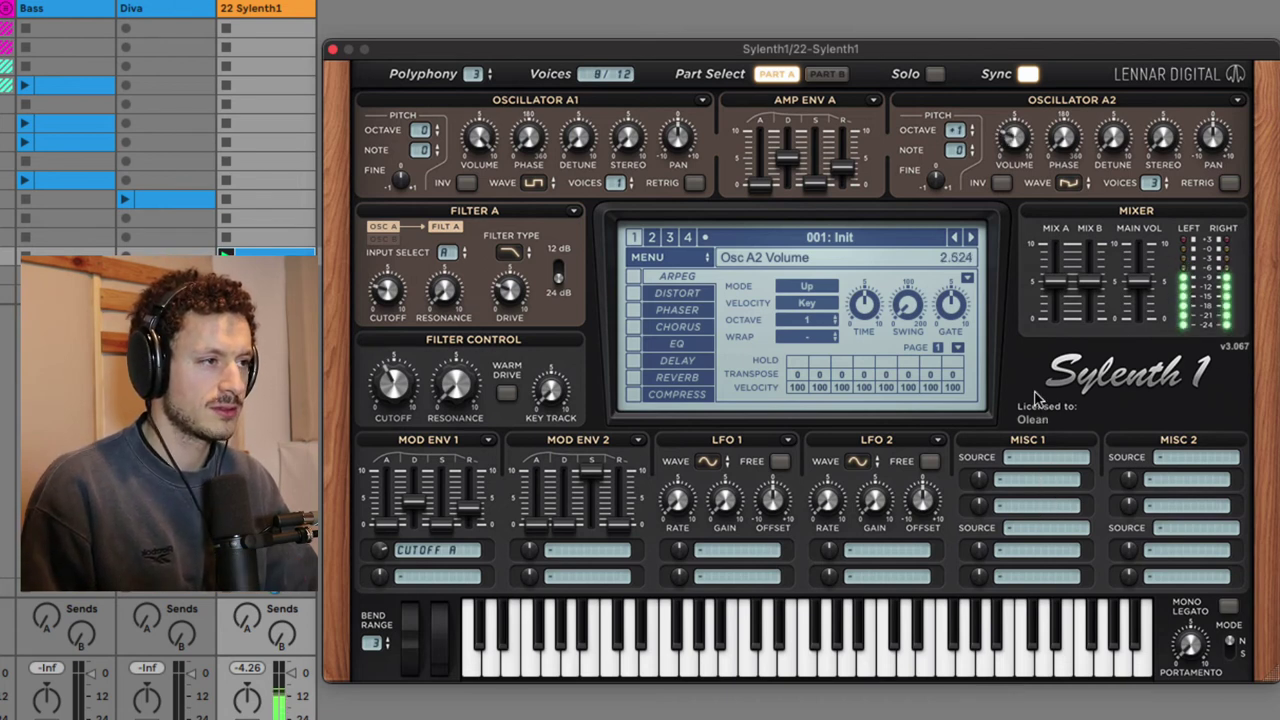
{"action": "left_click_drag", "start_coordinate": [1036, 395], "coordinate": [1006, 218]}
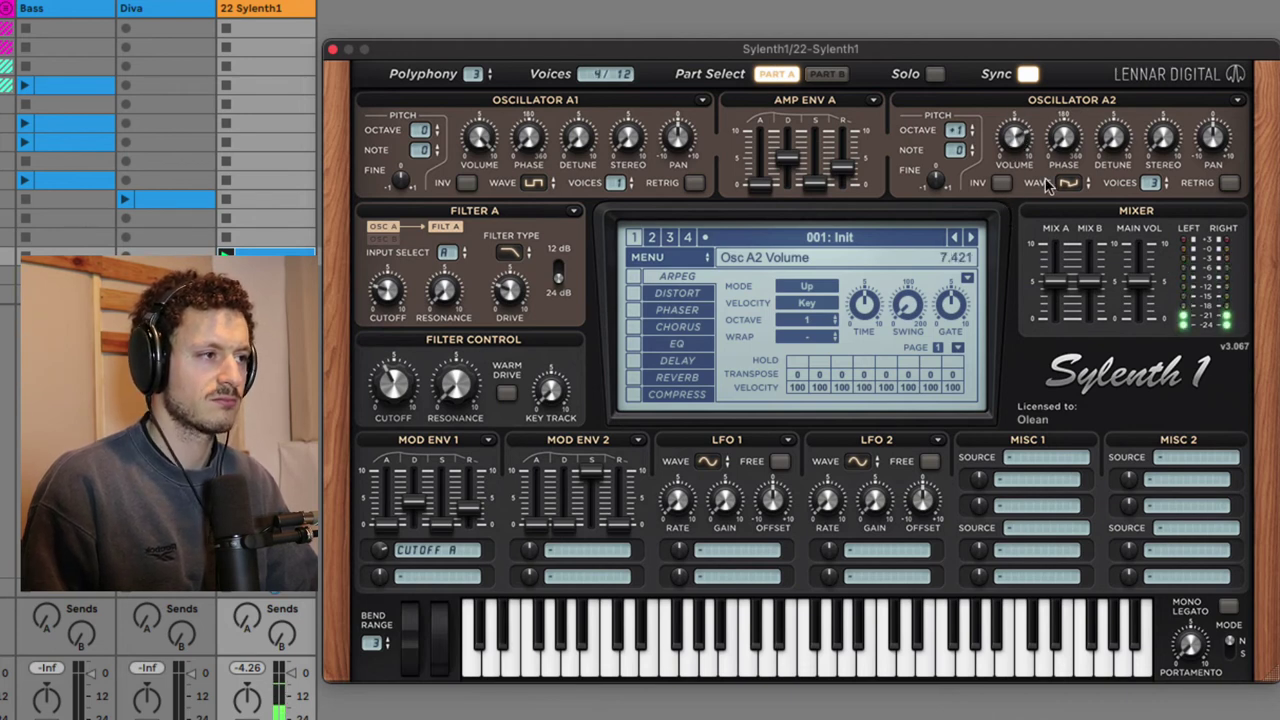
{"action": "left_click", "coordinate": [1233, 187]}
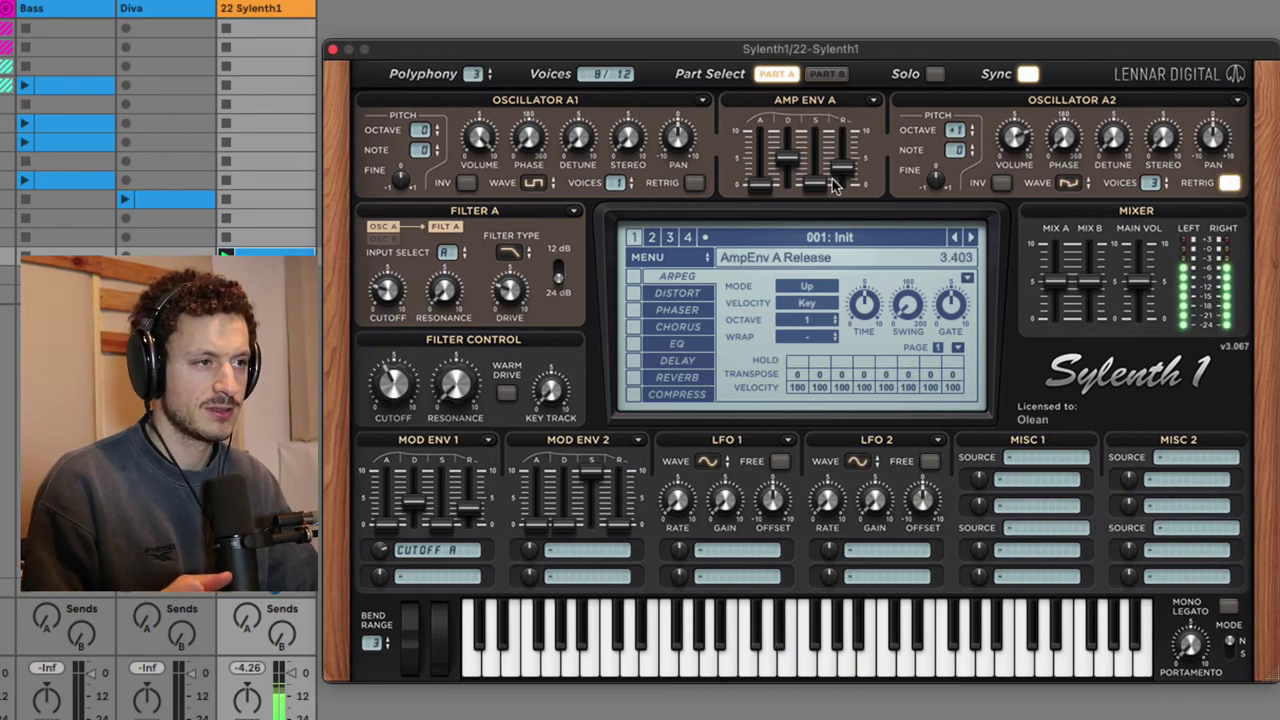
{"action": "left_click", "coordinate": [692, 187]}
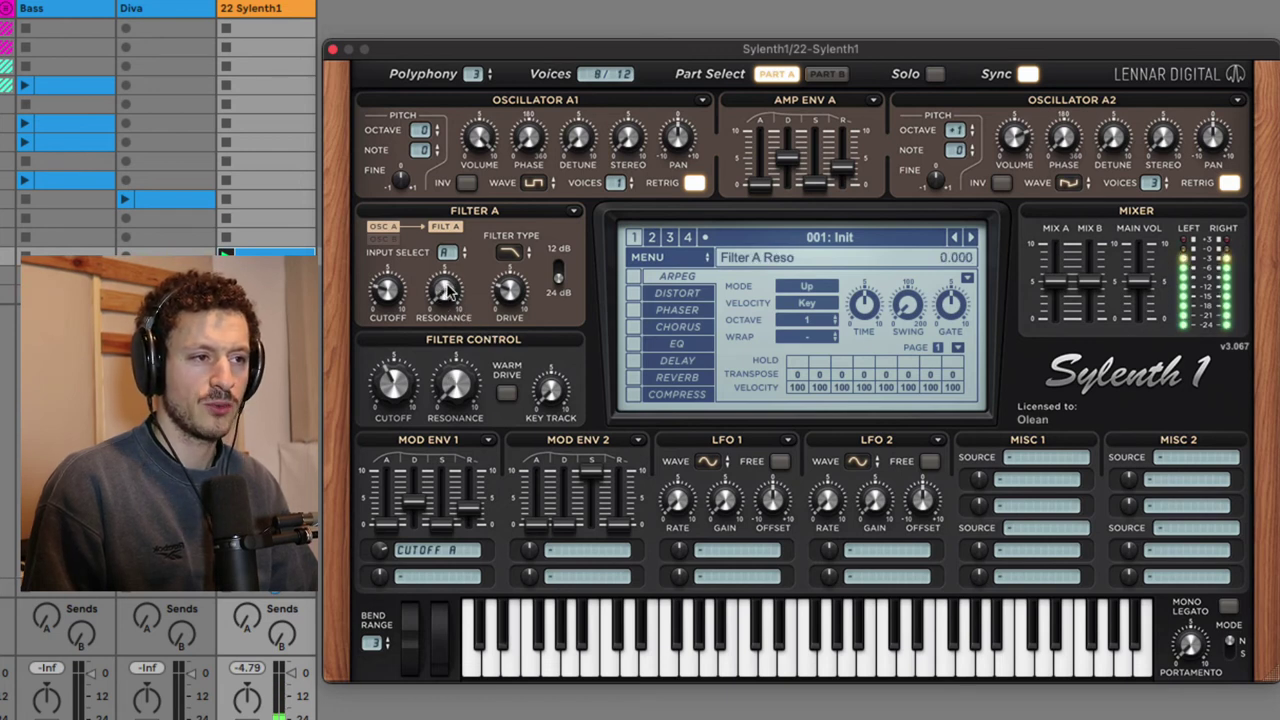
Raise Filter A resonance from 0 to about 5.2.
{"action": "left_click_drag", "start_coordinate": [447, 290], "coordinate": [465, 125]}
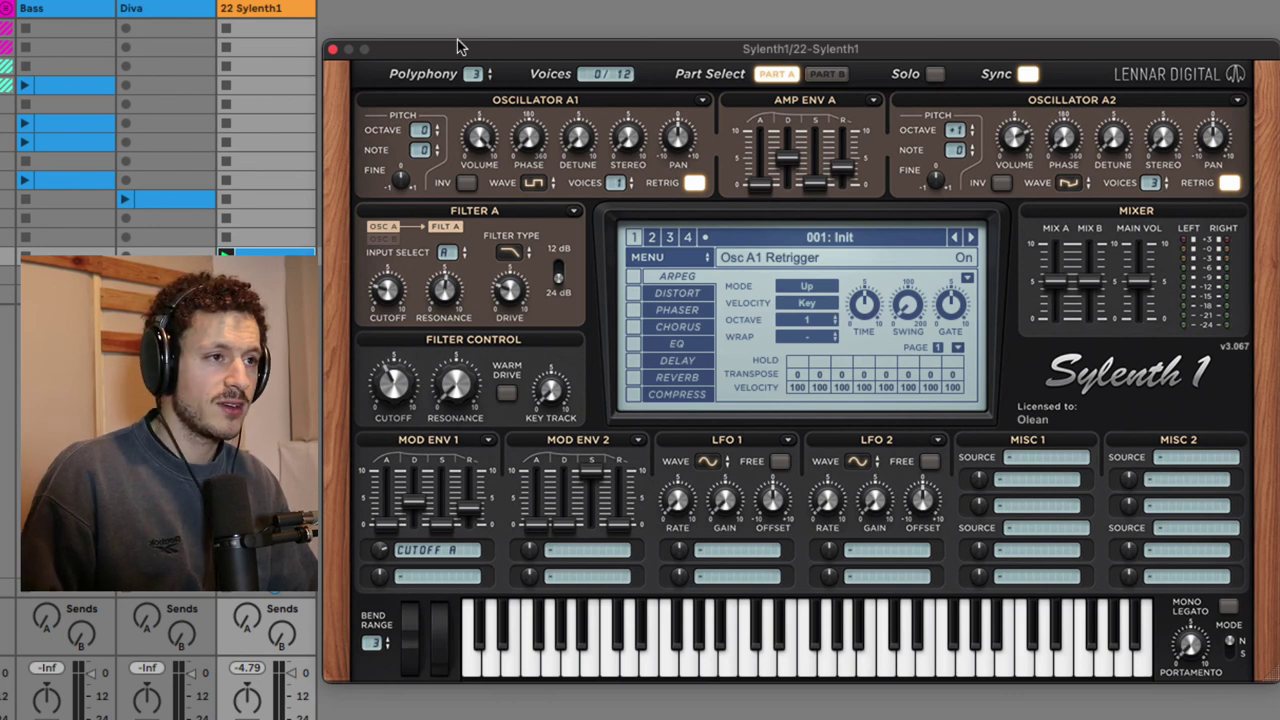
{"action": "left_click_drag", "start_coordinate": [407, 57], "coordinate": [403, 20]}
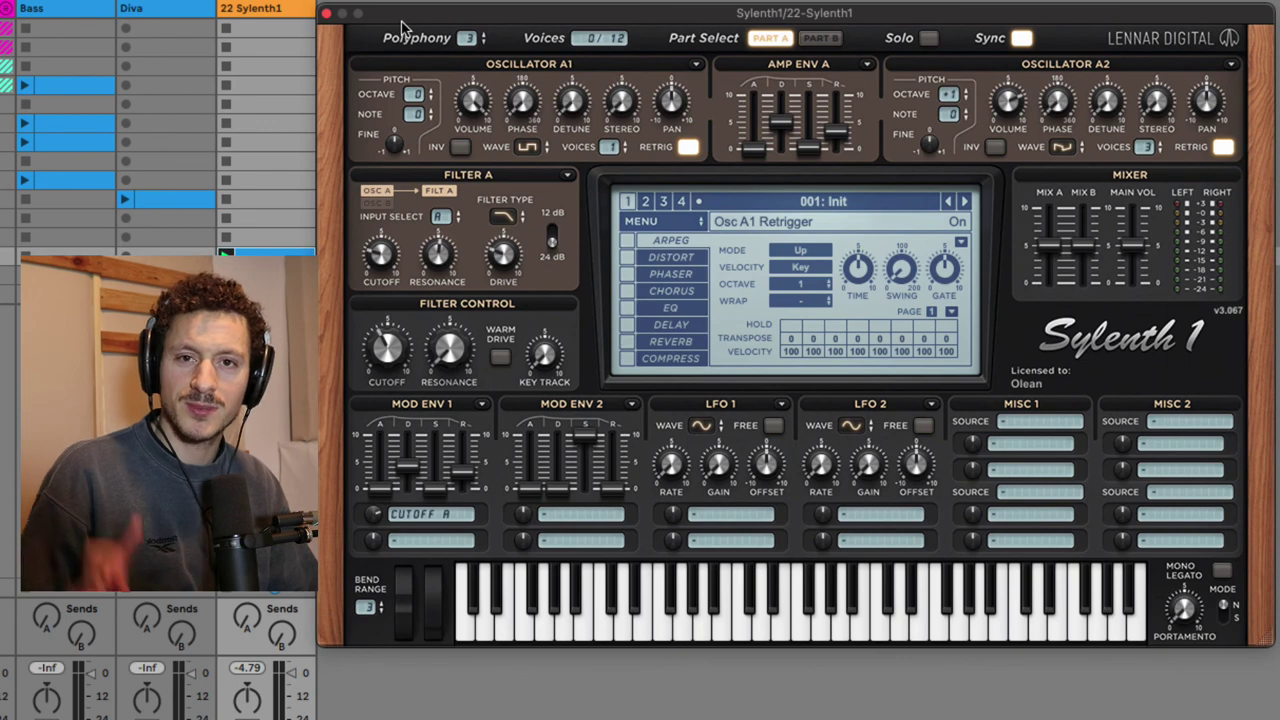